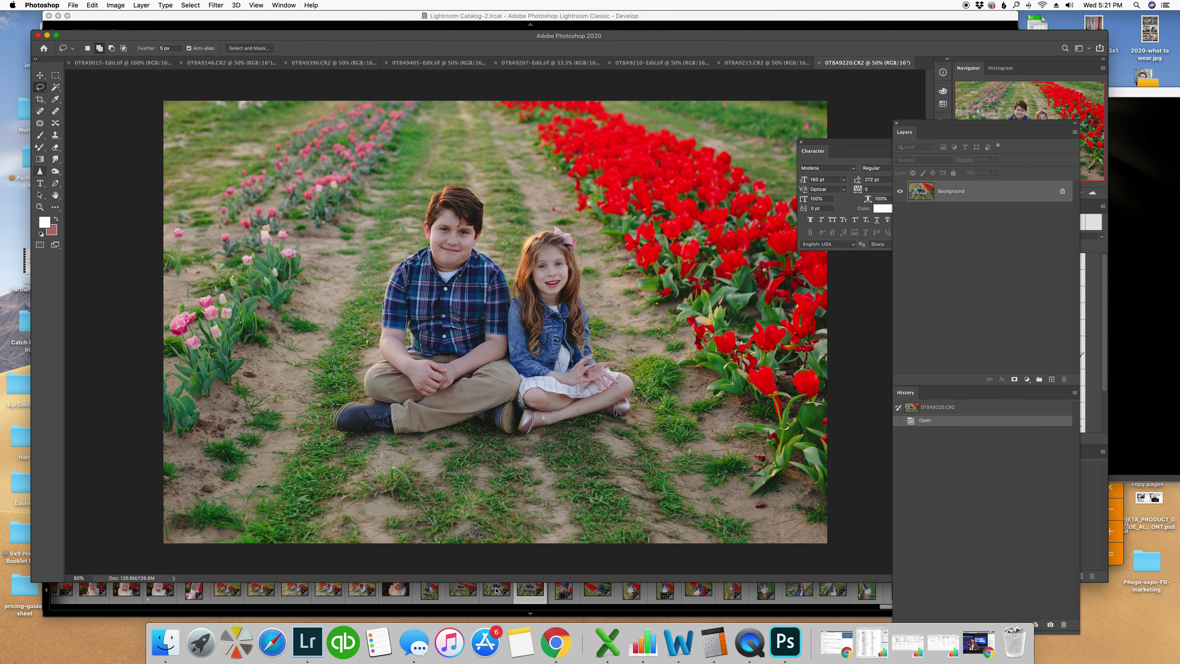
Step: Compare the boy's and girl's poses and expressions in photos 0T8A9215.CR2 and 0T8A9220.CR2
click(752, 63)
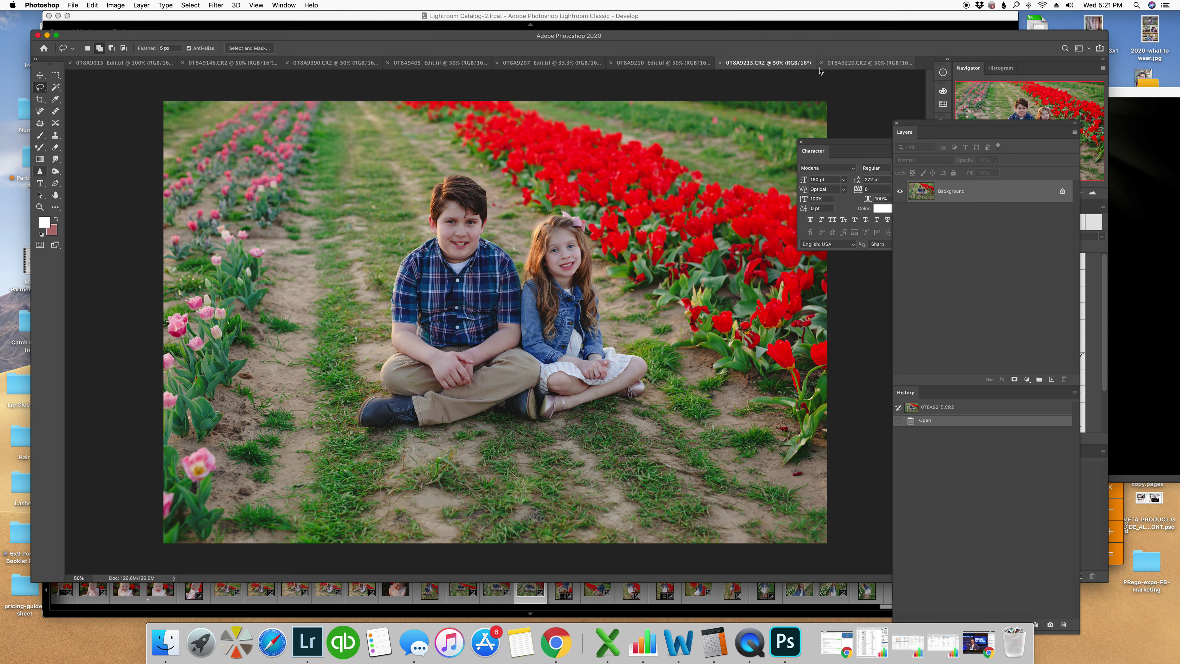
click(864, 62)
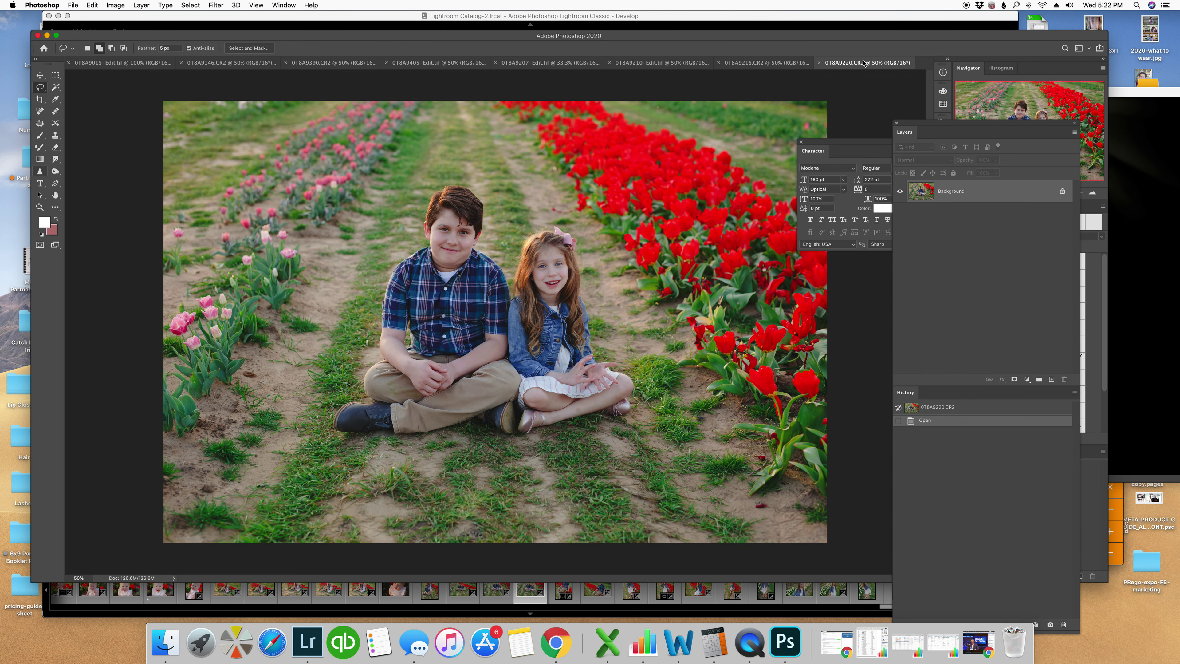
click(781, 65)
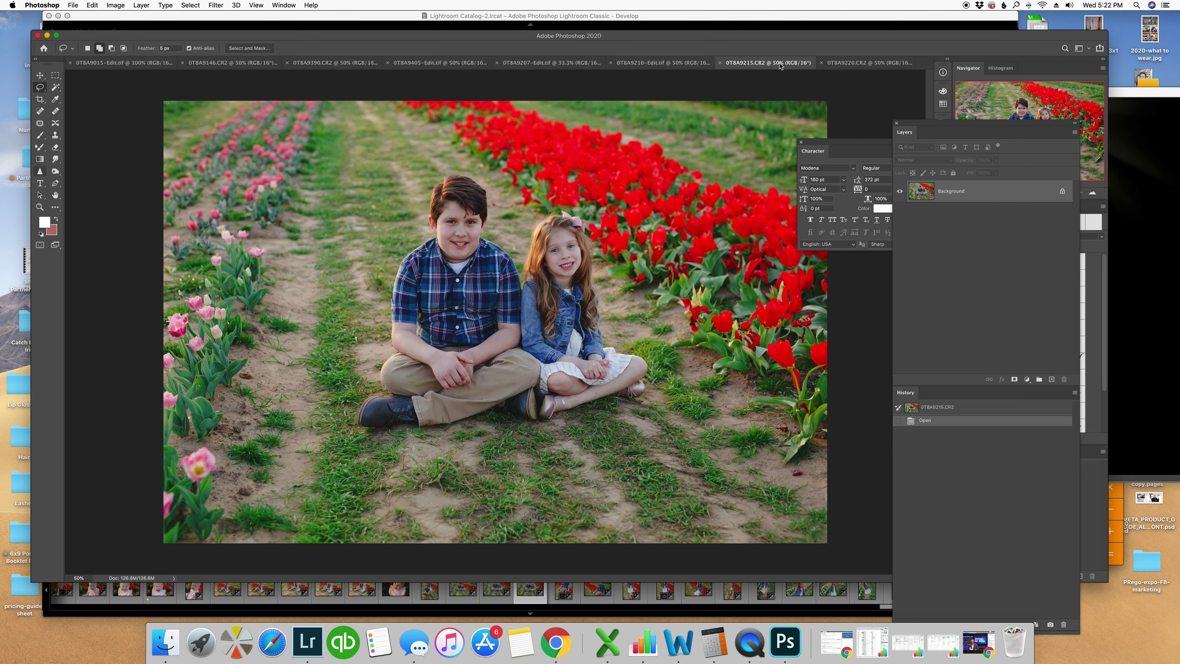
click(876, 61)
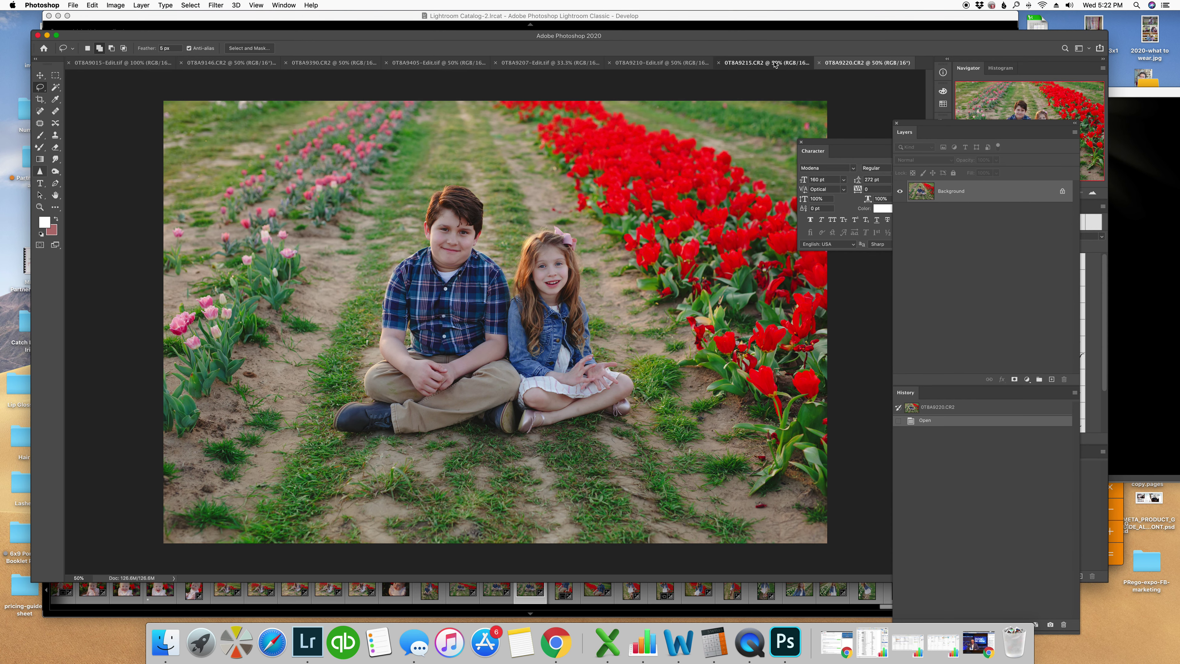
click(775, 63)
click(866, 63)
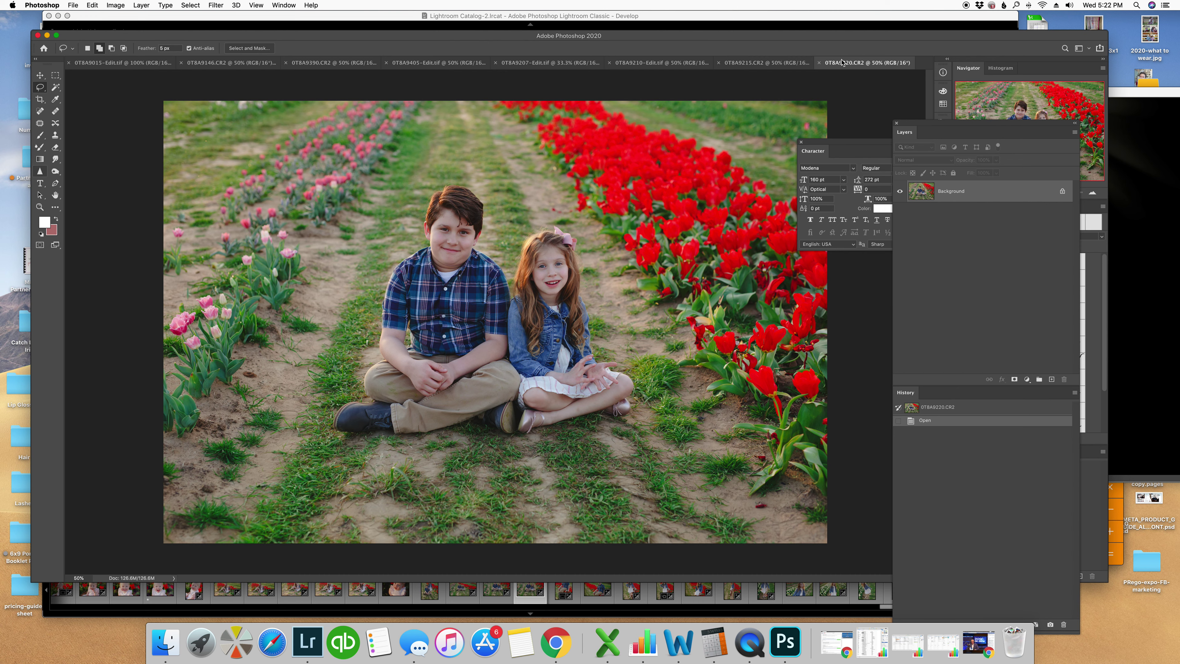
click(766, 63)
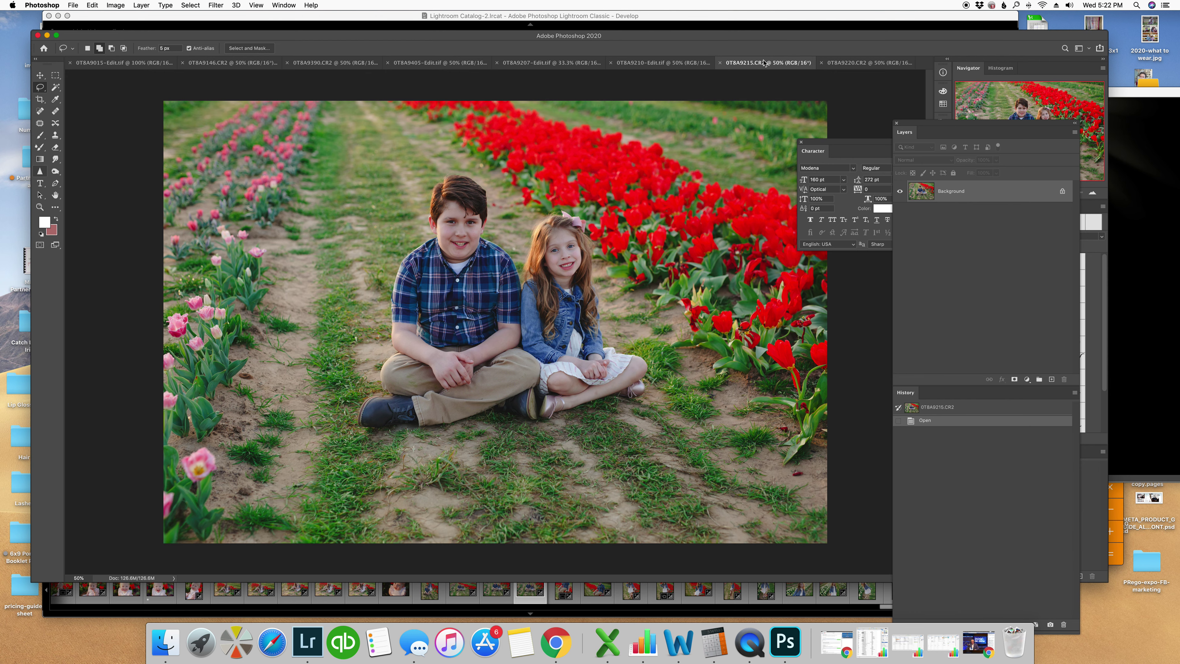
click(848, 63)
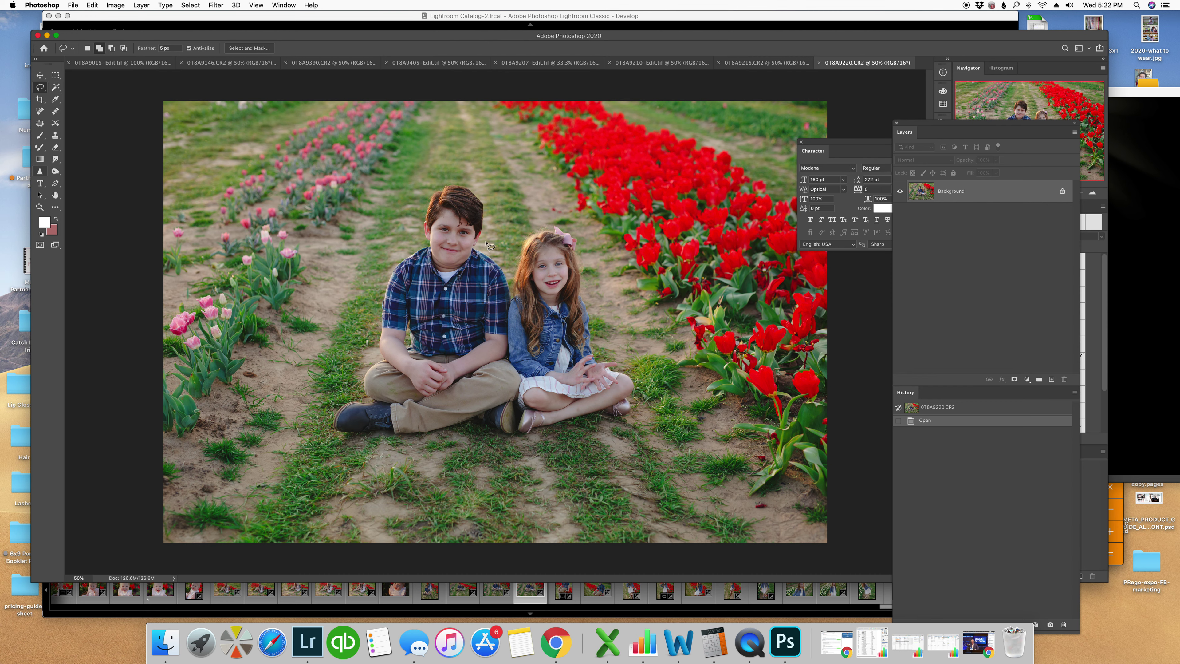
Step: Lasso the boy's head and collar in 0T8A9220.CR2 and paste a copy into 0T8A9215.CR2
mouse_move(487, 243)
mouse_down()
mouse_move(482, 184)
mouse_move(426, 182)
mouse_move(416, 223)
mouse_move(439, 287)
mouse_move(470, 283)
mouse_move(488, 255)
mouse_up()
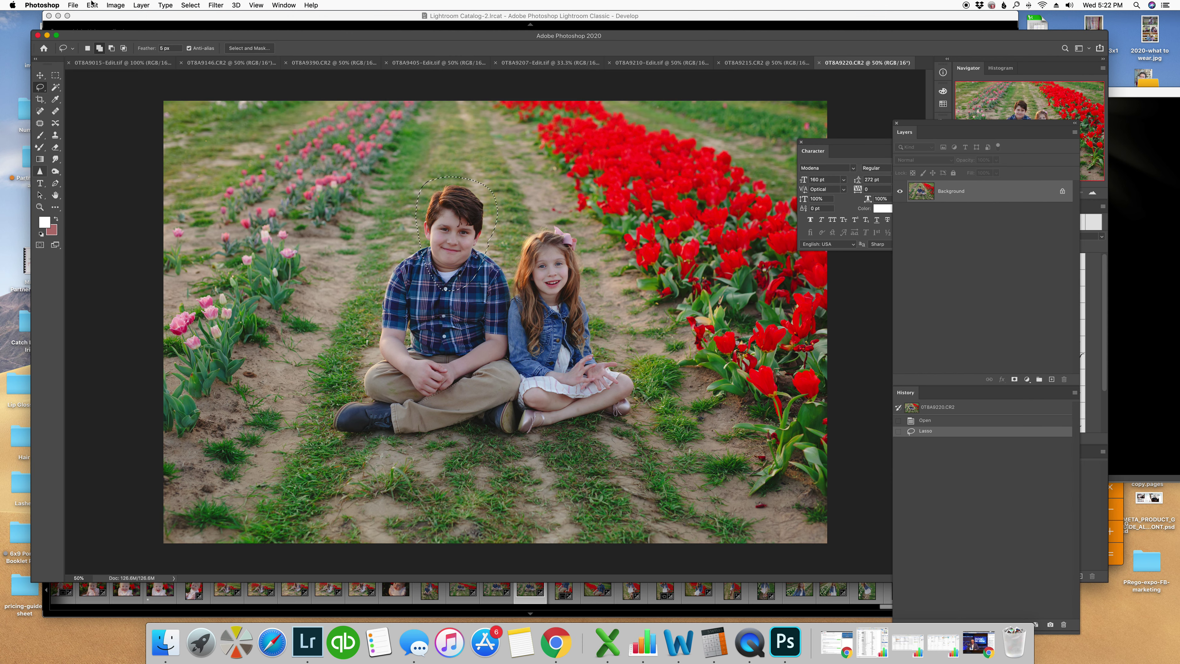
click(116, 4)
click(529, 96)
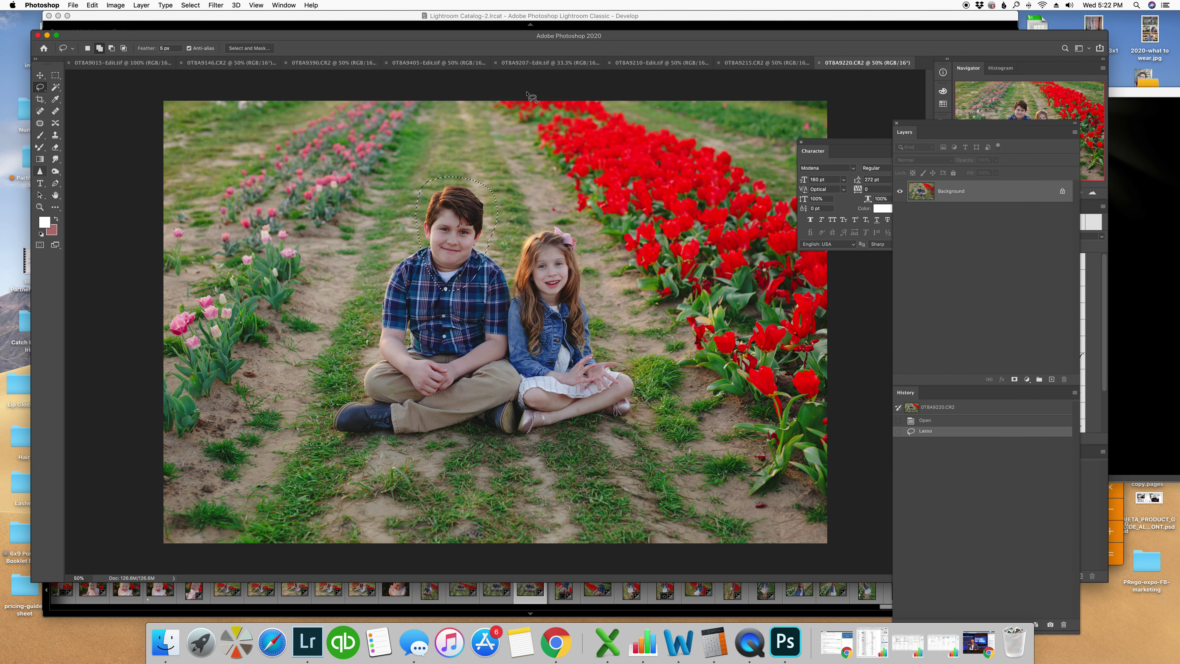
click(768, 63)
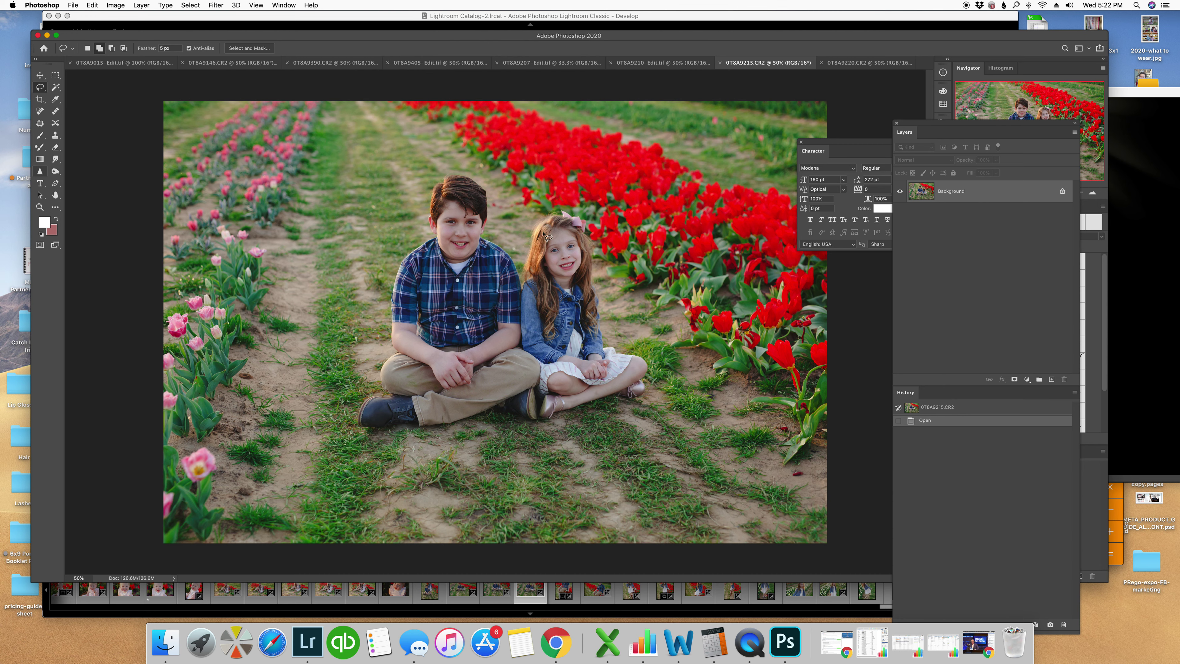
click(91, 4)
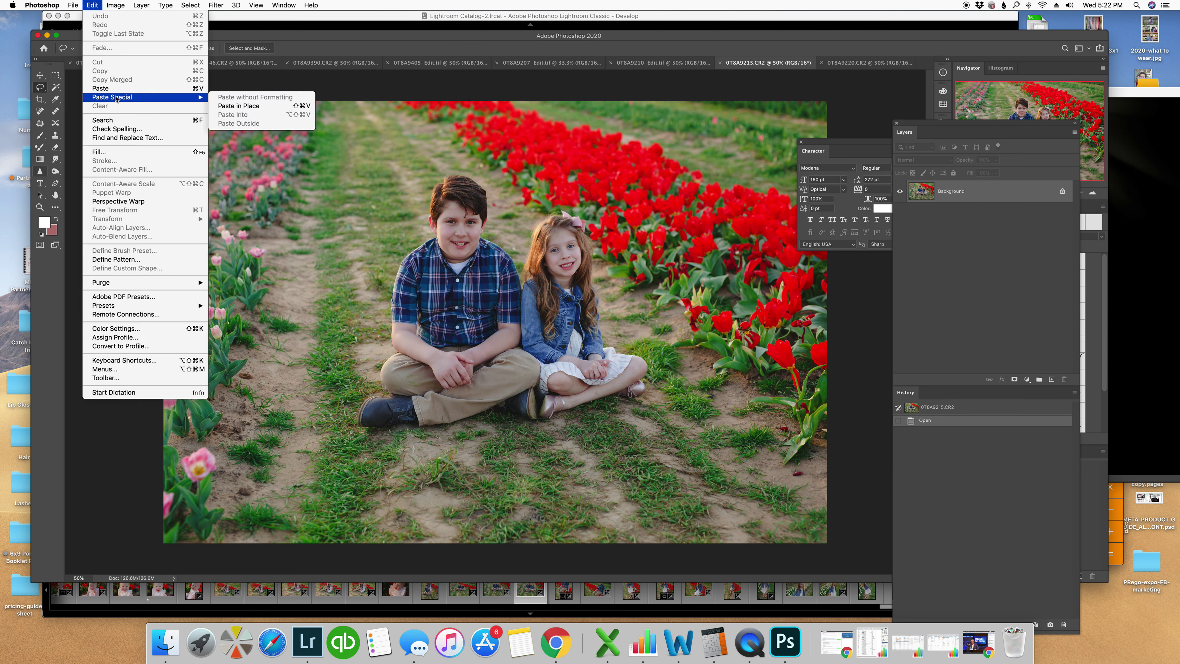
click(101, 88)
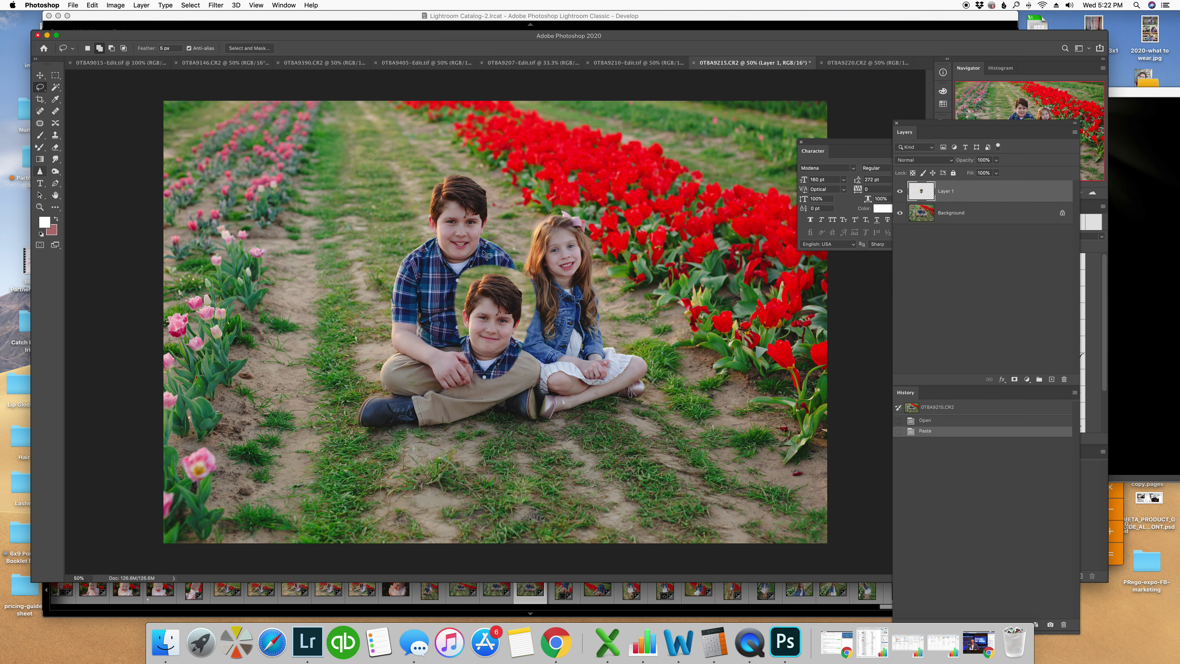
Step: Move the pasted head over the boy's original head and check the fit by toggling Layer 1's visibility
click(43, 77)
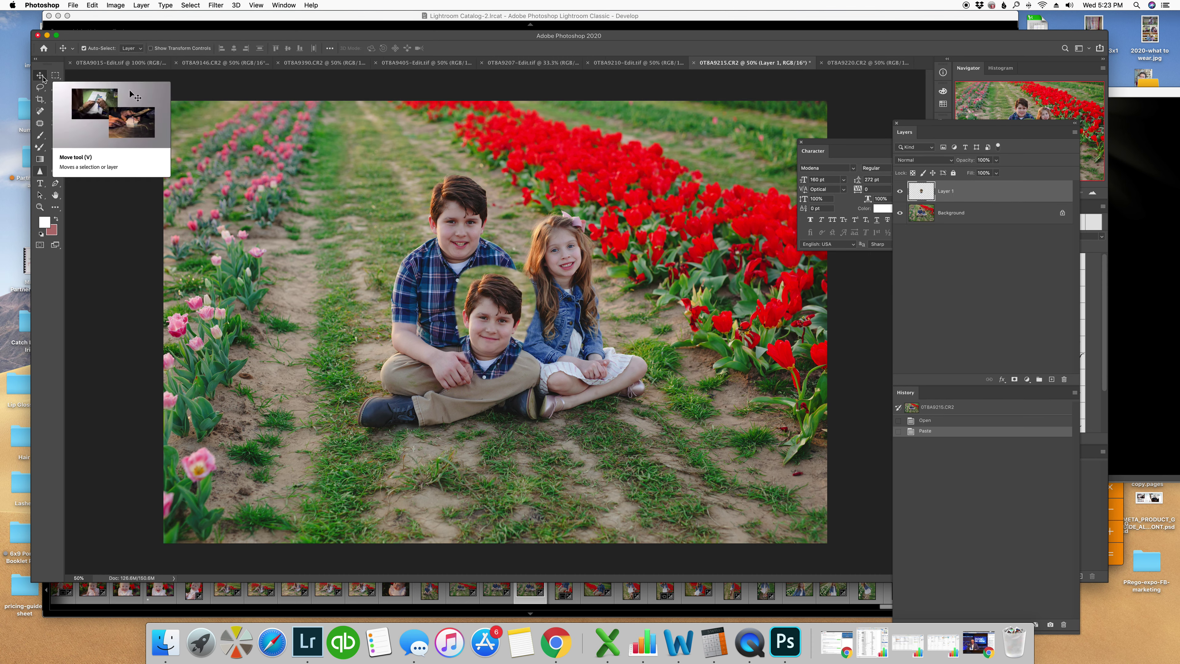
drag(485, 326, 457, 231)
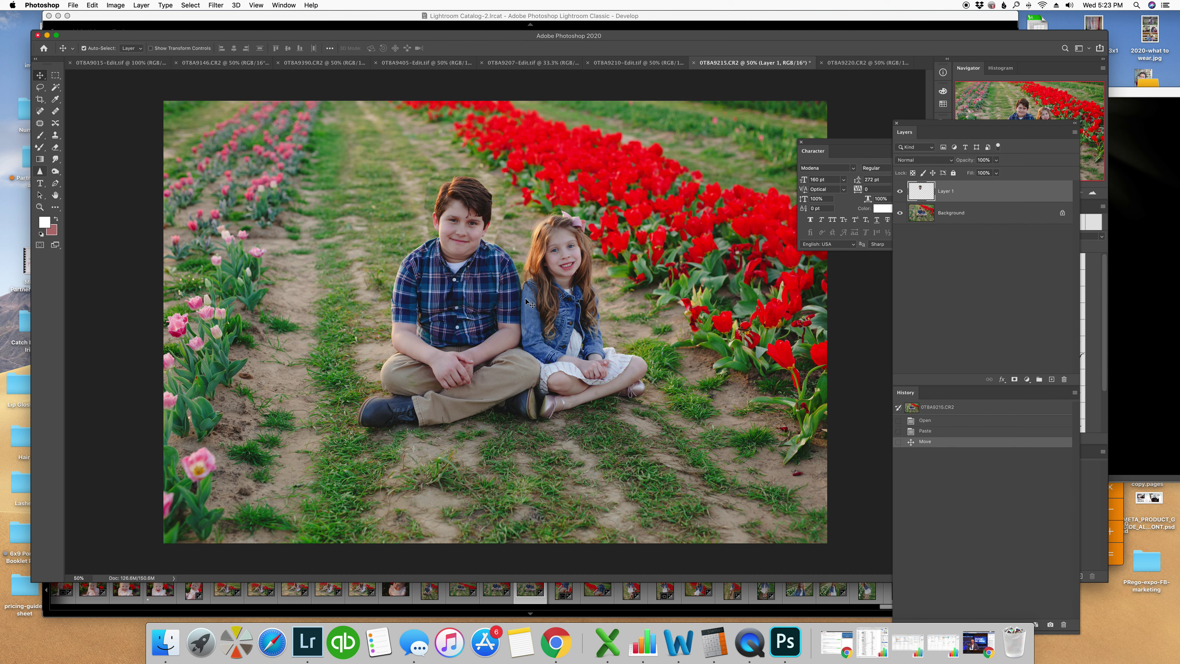
drag(464, 238, 463, 234)
click(902, 193)
click(902, 193)
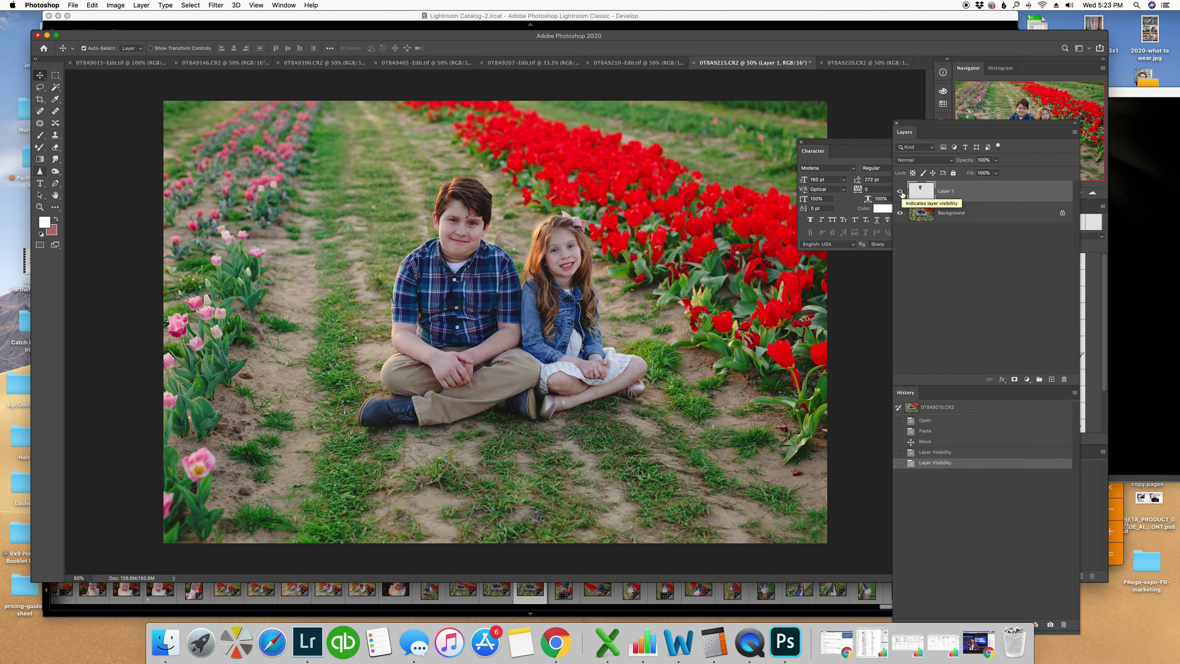
click(902, 193)
click(902, 194)
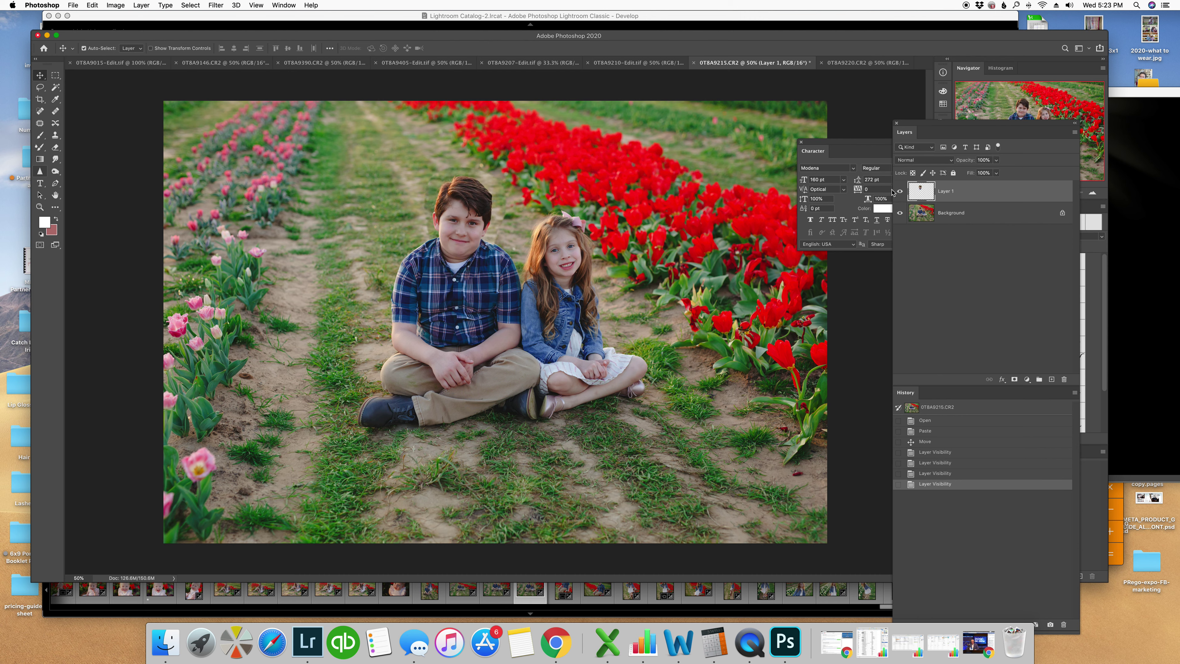
Step: Add a layer mask to Layer 1 and begin hiding the pasted background beside the boy's neck with a smaller soft black brush
click(1016, 380)
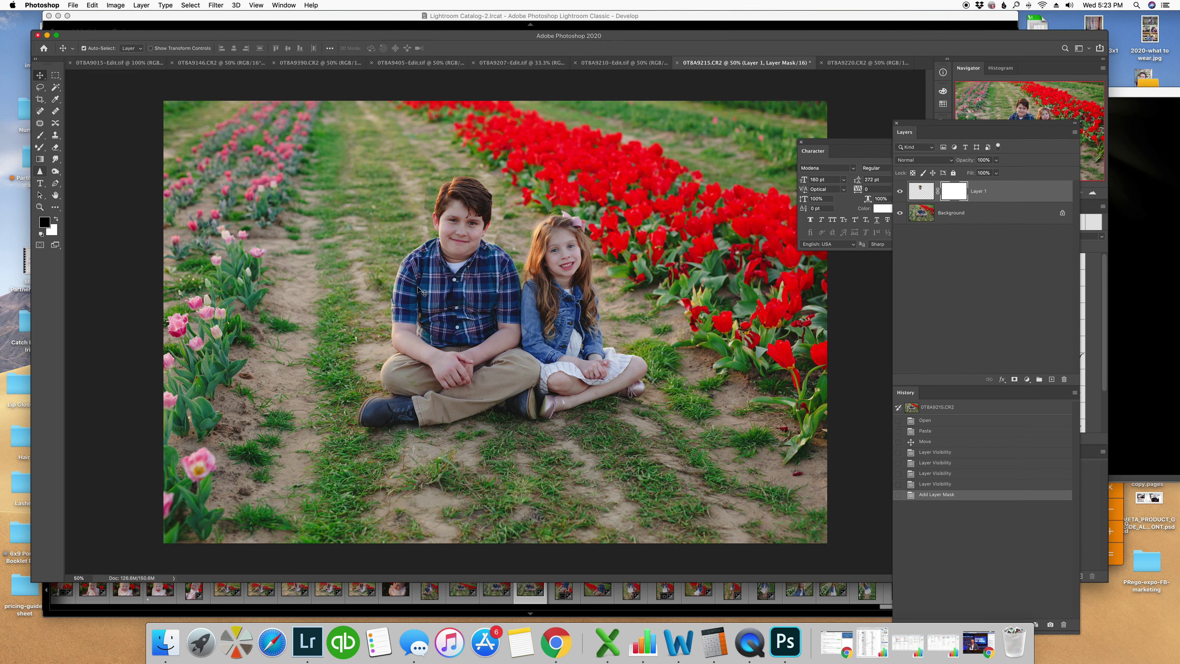
key(z)
drag(454, 246, 520, 301)
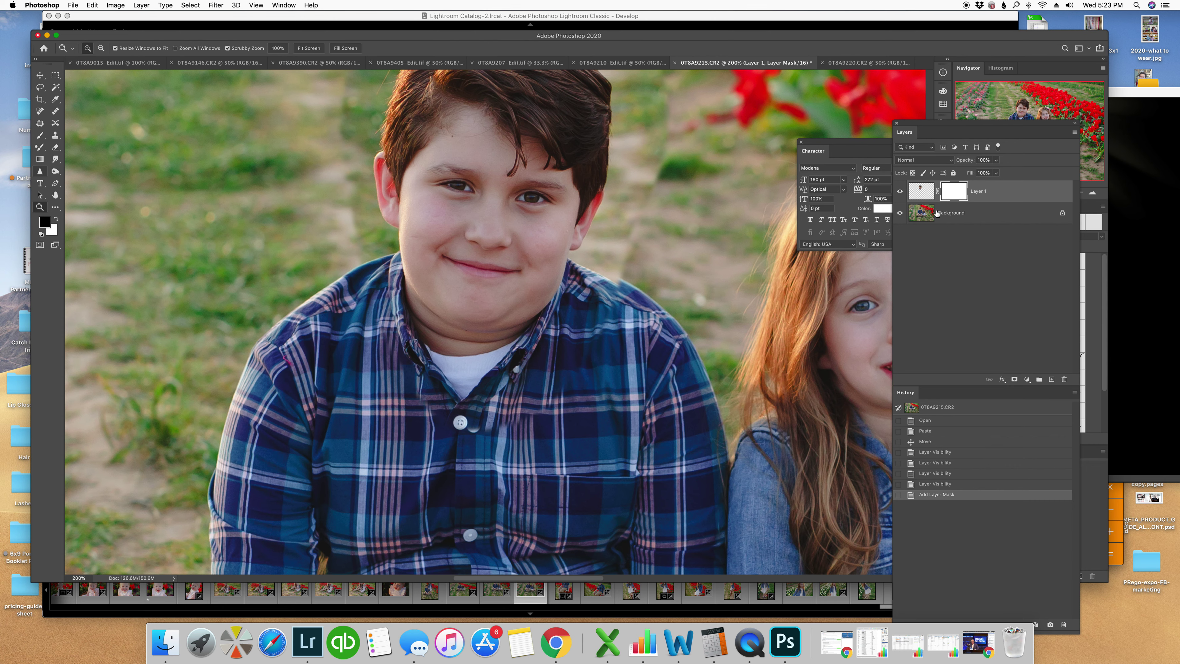
key(b)
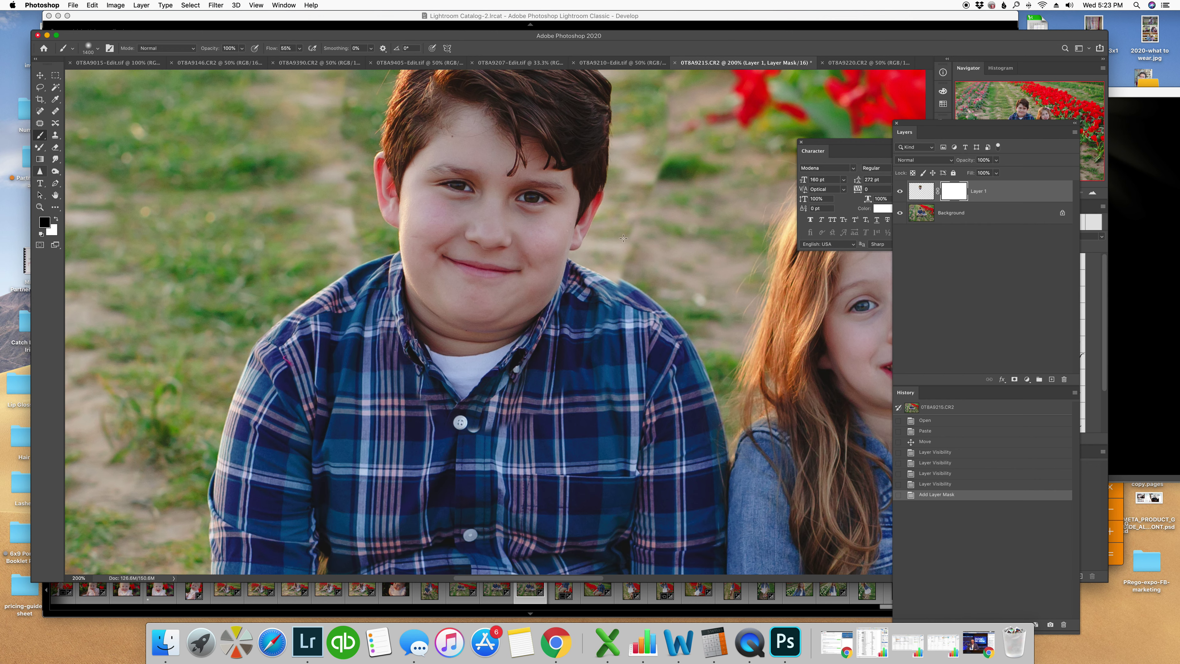
right_click(625, 236)
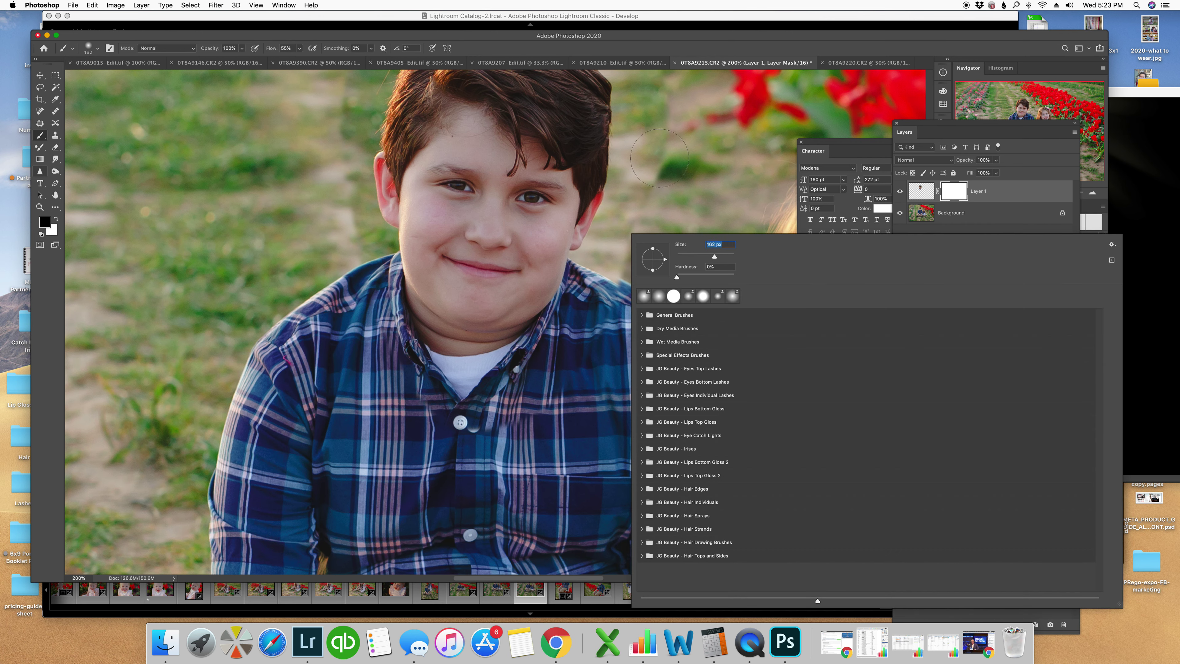
drag(714, 259, 707, 253)
key(Return)
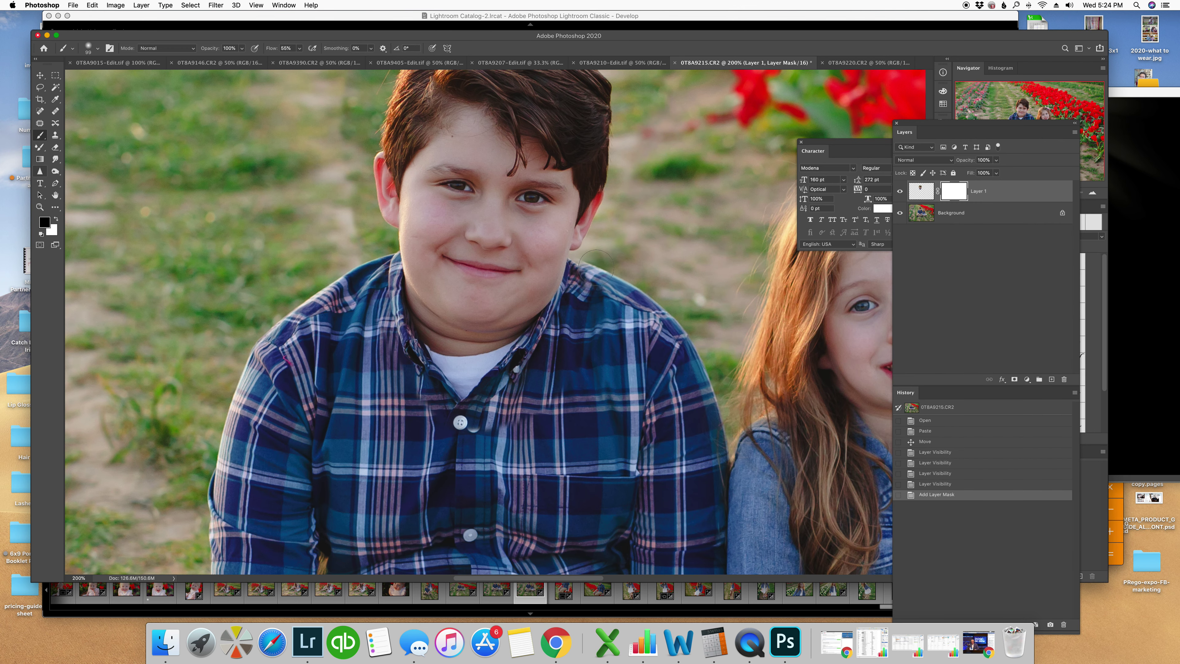
click(588, 262)
right_click(625, 246)
drag(677, 259, 666, 259)
key(Return)
click(663, 79)
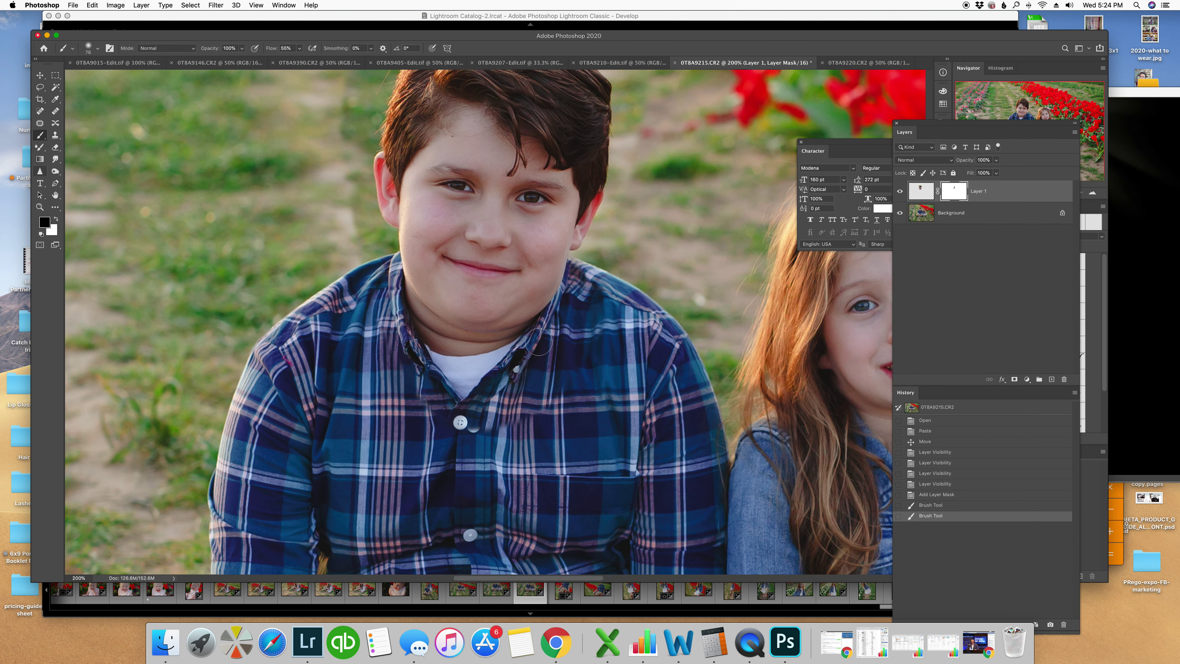
Step: Paint black on Layer 1's mask over the pasted collar and undershirt edge to blend them into the original shirt
mouse_move(518, 427)
mouse_down()
mouse_move(474, 428)
mouse_move(471, 397)
mouse_move(542, 339)
mouse_move(479, 397)
mouse_move(402, 375)
mouse_move(383, 351)
mouse_move(442, 408)
mouse_move(431, 374)
mouse_move(465, 408)
mouse_move(371, 275)
mouse_up()
click(458, 358)
click(467, 359)
click(478, 360)
click(483, 365)
click(486, 355)
click(495, 354)
click(499, 358)
click(506, 361)
click(513, 357)
click(507, 358)
click(497, 359)
mouse_move(470, 361)
mouse_down()
mouse_move(402, 306)
mouse_move(466, 348)
mouse_up()
Step: Paint white on Layer 1's mask to restore parts of the pasted collar and undershirt
key(x)
click(466, 348)
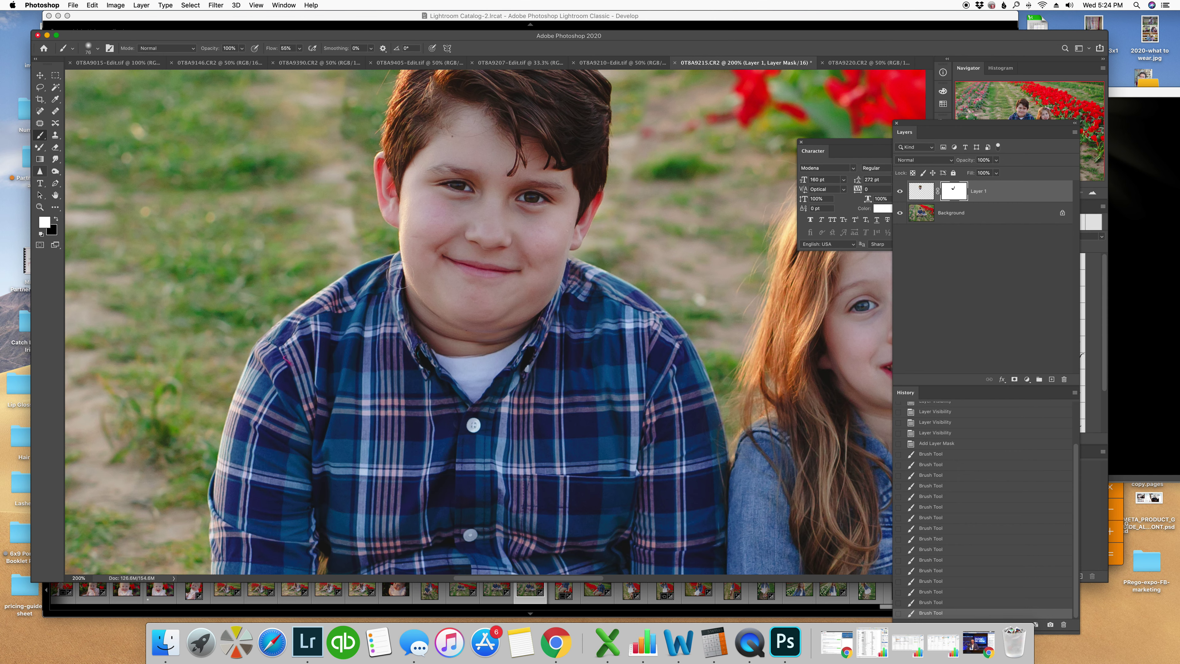
click(400, 275)
mouse_move(464, 370)
mouse_down()
mouse_move(419, 341)
mouse_move(403, 270)
mouse_move(430, 354)
mouse_move(482, 392)
mouse_up()
Step: Refine the mask along the boy's undershirt neckline in black with a 57 px soft brush
key(x)
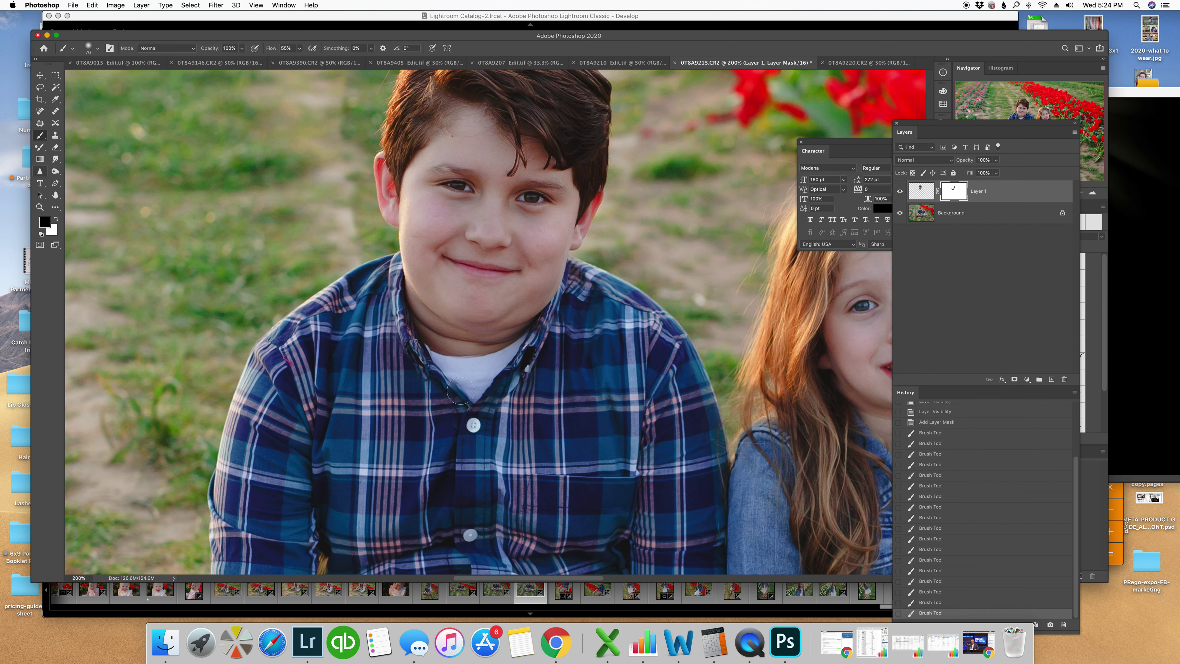
right_click(458, 382)
key(bracketleft)
key(bracketleft)
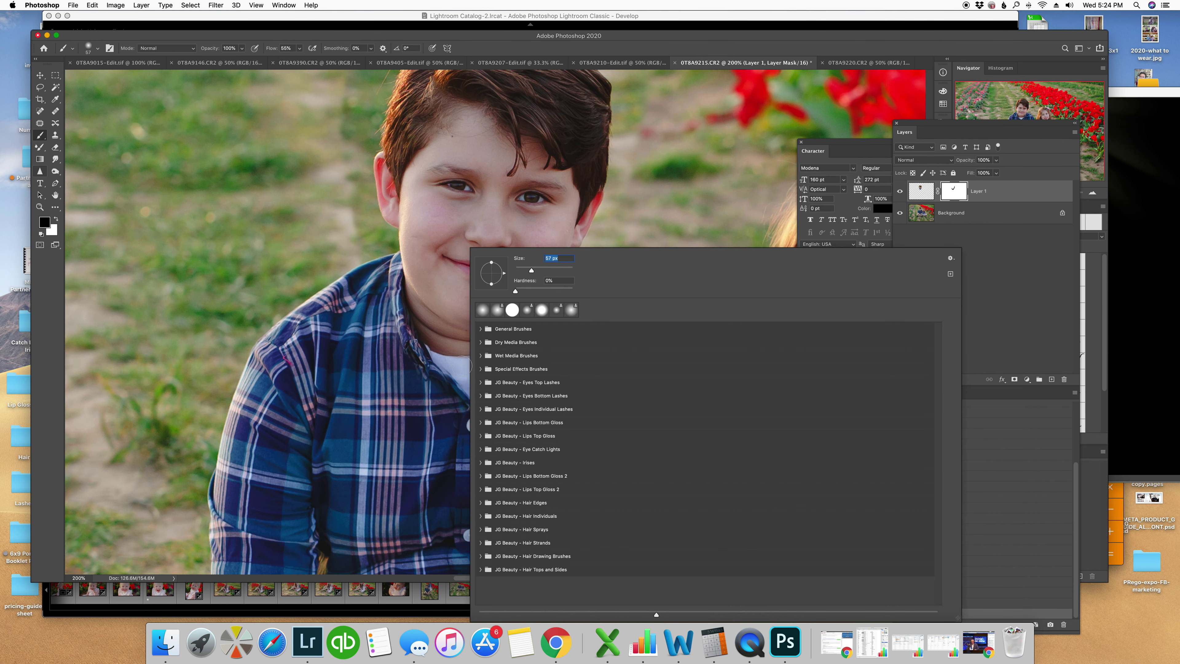
key(Return)
key(x)
key(x)
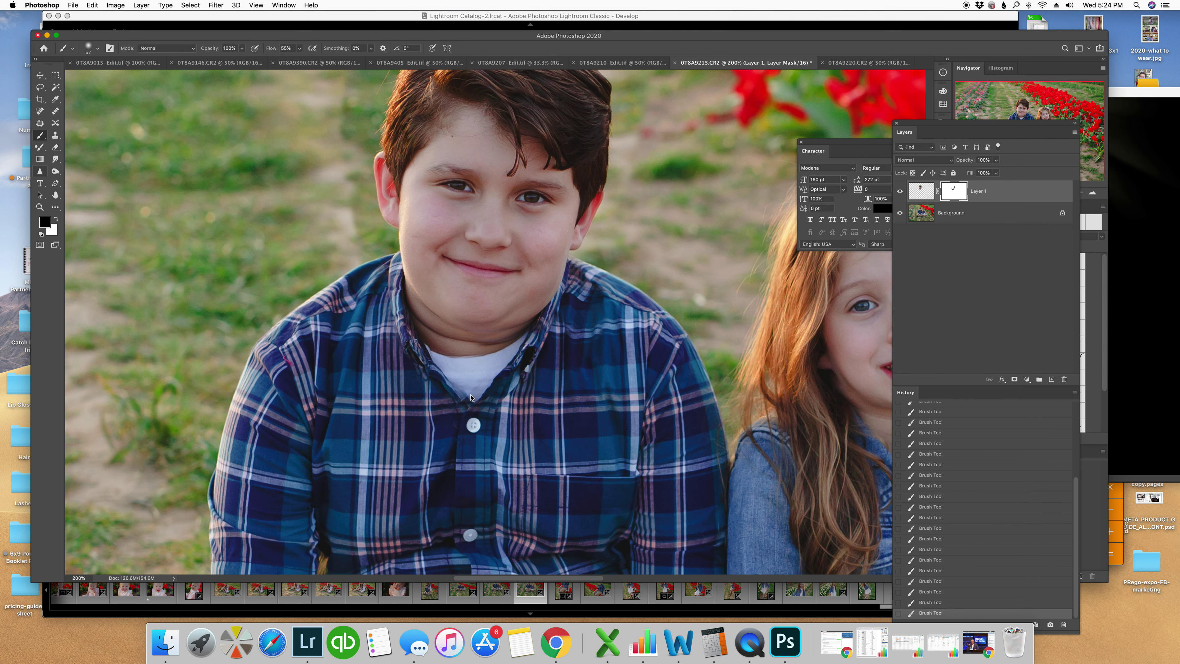
Step: Touch up the mask just above the top shirt button with an even smaller soft brush
right_click(471, 387)
key(bracketleft)
key(bracketleft)
key(bracketleft)
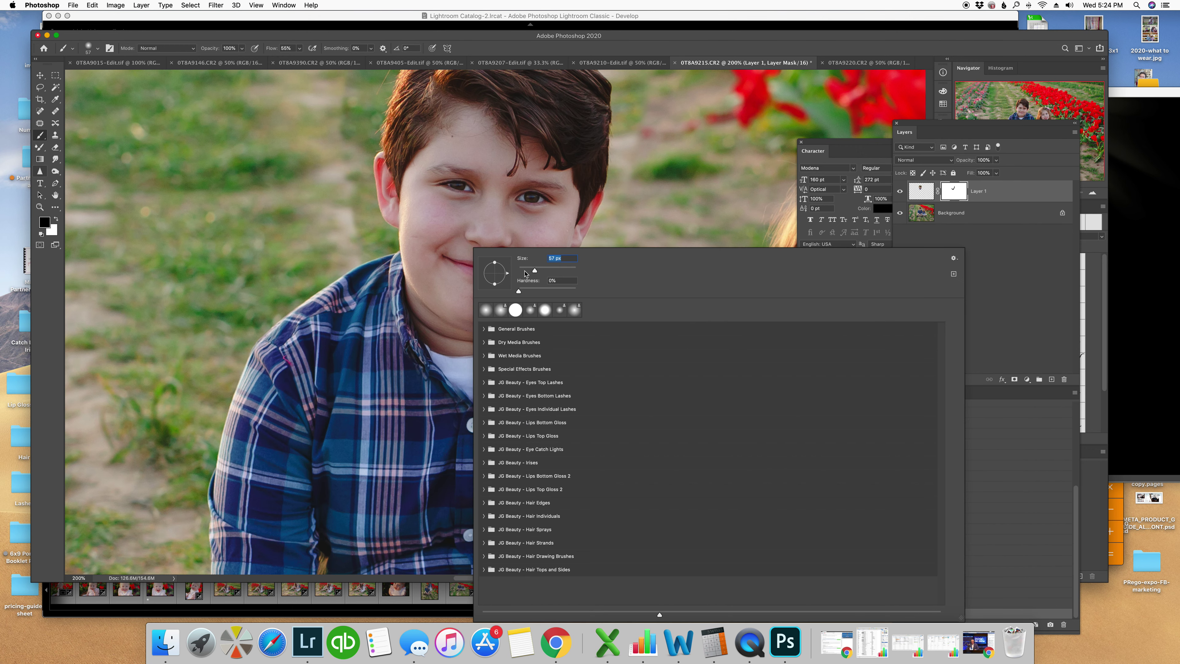
key(Return)
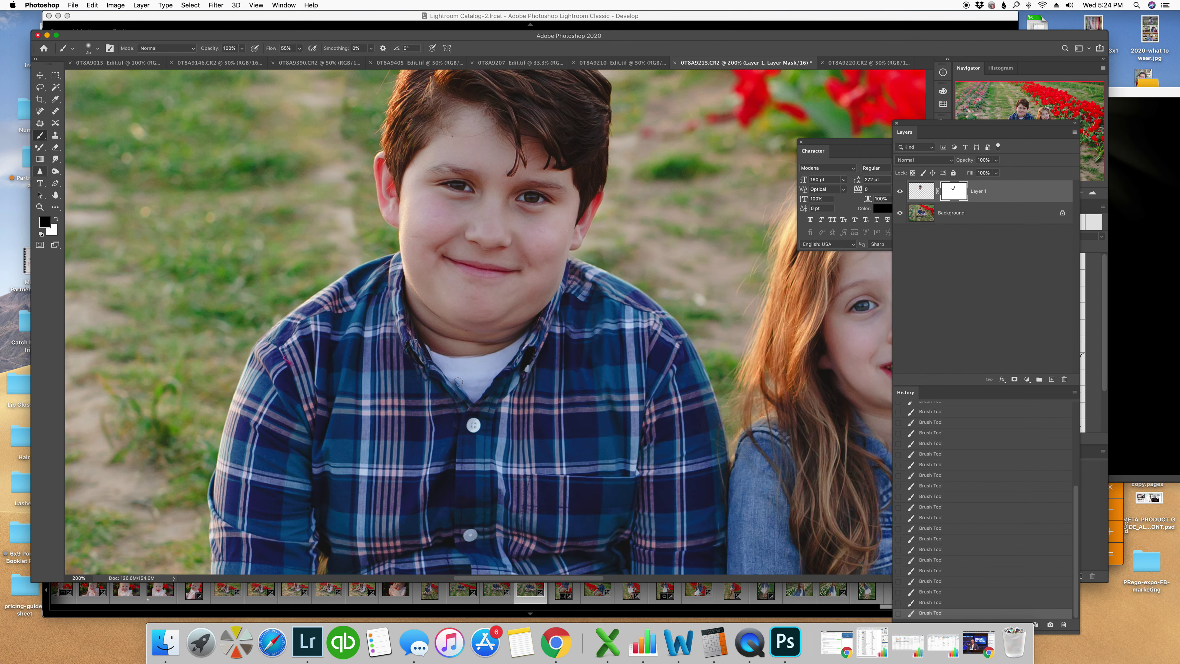
key(x)
key(x)
Step: Set the brush size to 76 px and mask out the pasted background left of the boy's hair
right_click(461, 396)
text(166)
key(Return)
right_click(439, 432)
text(76)
key(Return)
scroll(370, 323, up, 8)
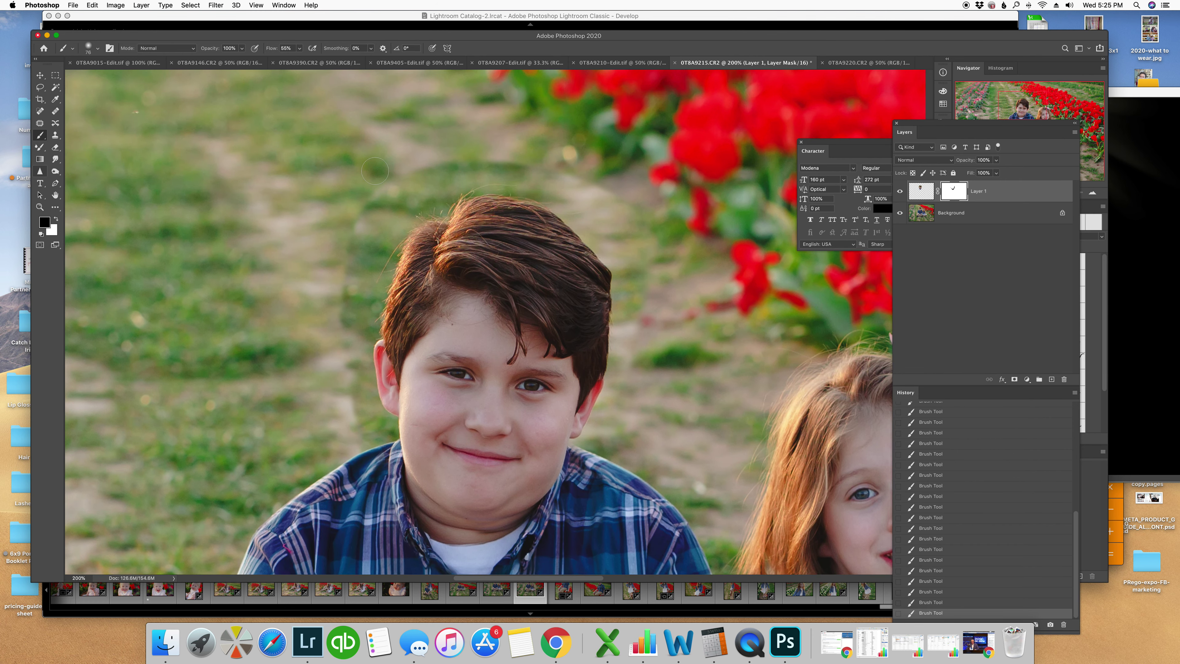
drag(372, 232, 354, 302)
Step: Refine the mask beside the boy's left-hand ear and cheek in the image, alternating white and black paint
key(x)
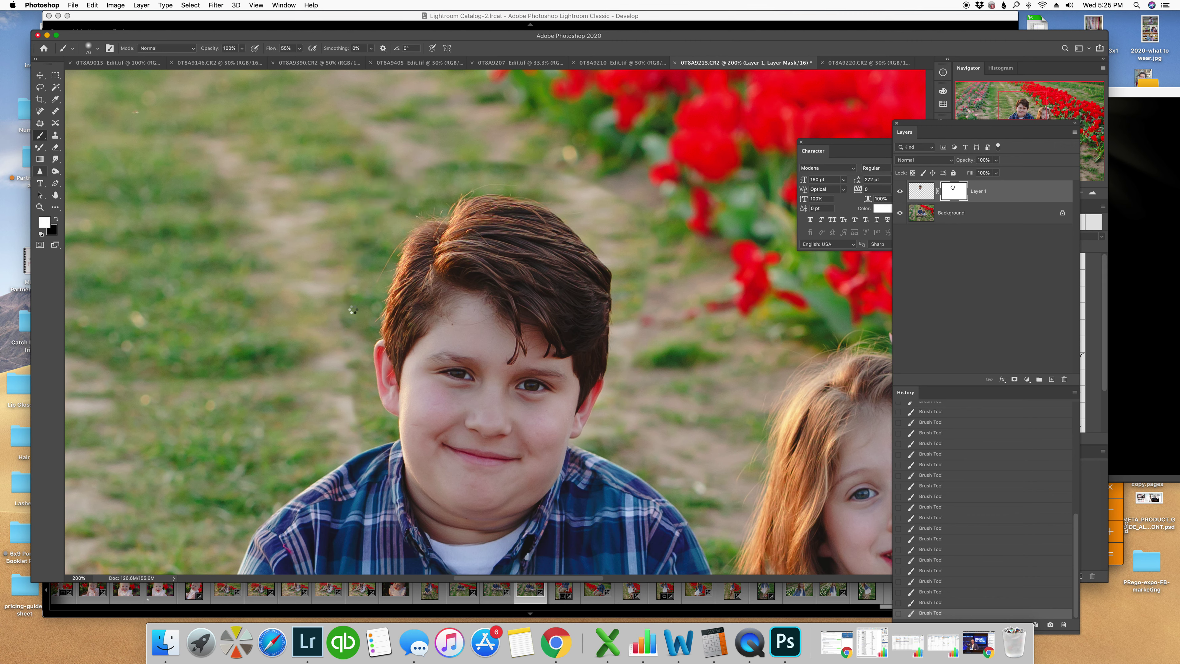
key(x)
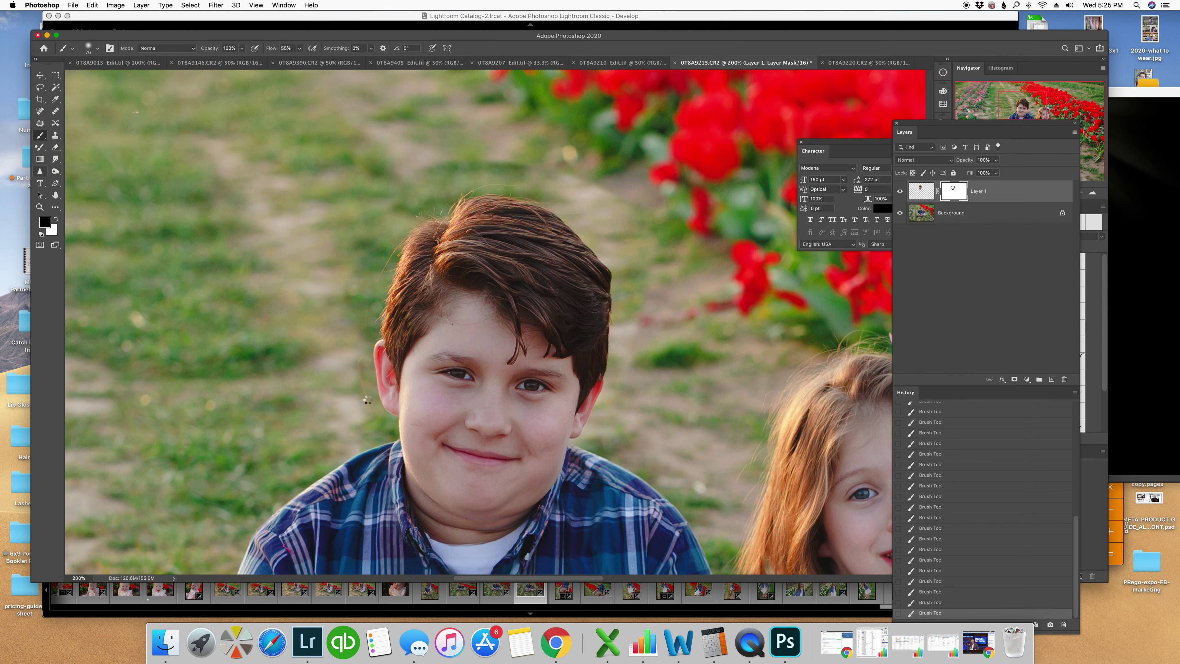
key(x)
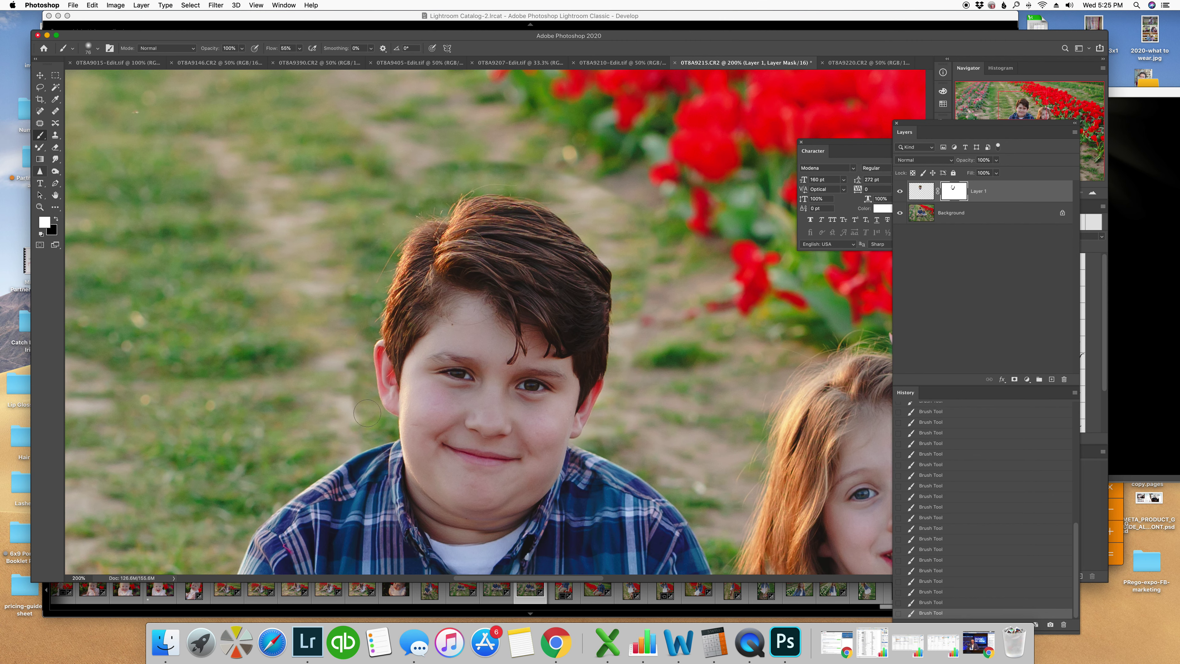
key(x)
key(x)
drag(362, 366, 365, 416)
key(x)
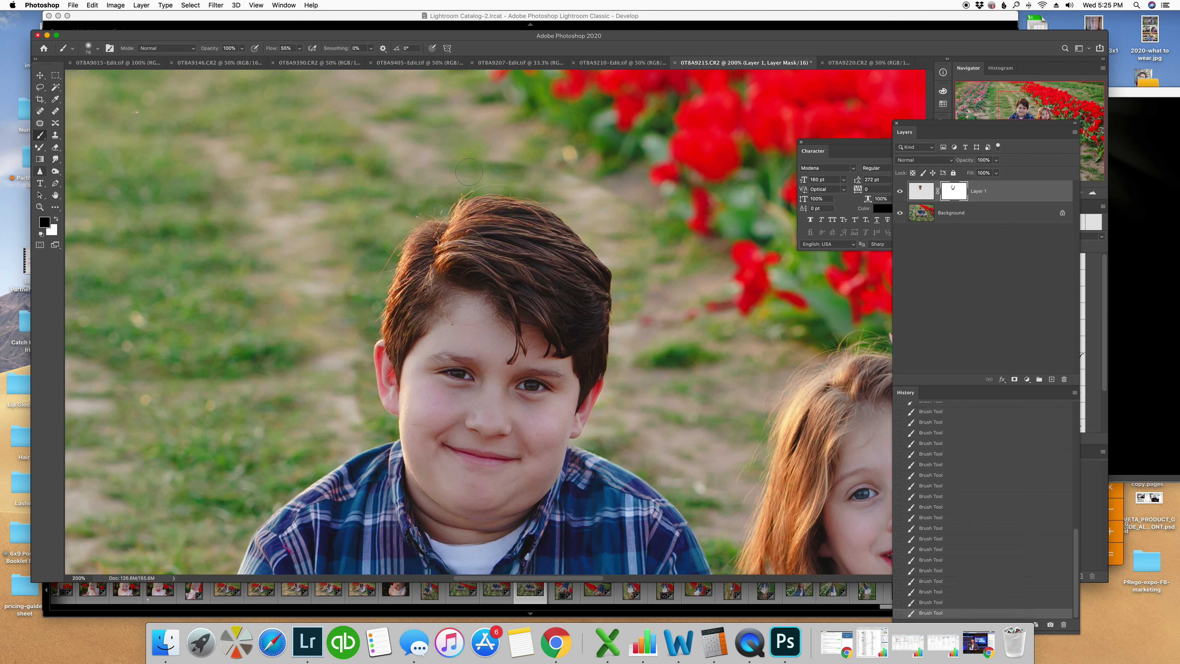
Step: Touch up the layer mask along the top edge of the boy's hair with white paint, then restore black as foreground
key(x)
drag(487, 181, 426, 195)
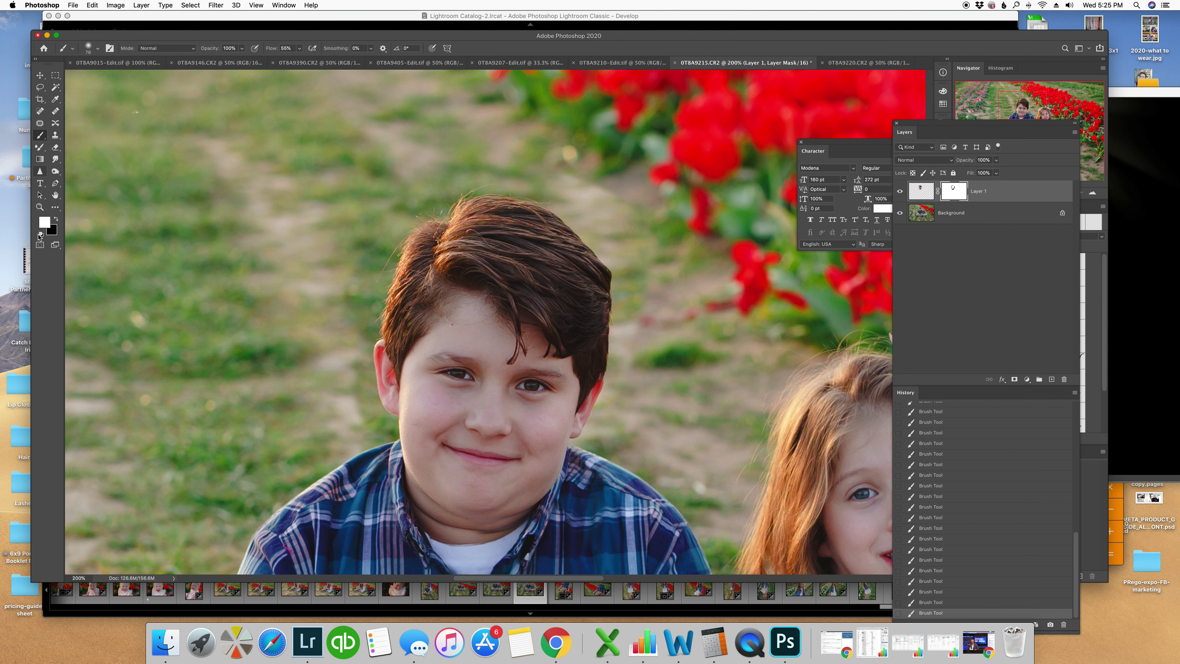
key(x)
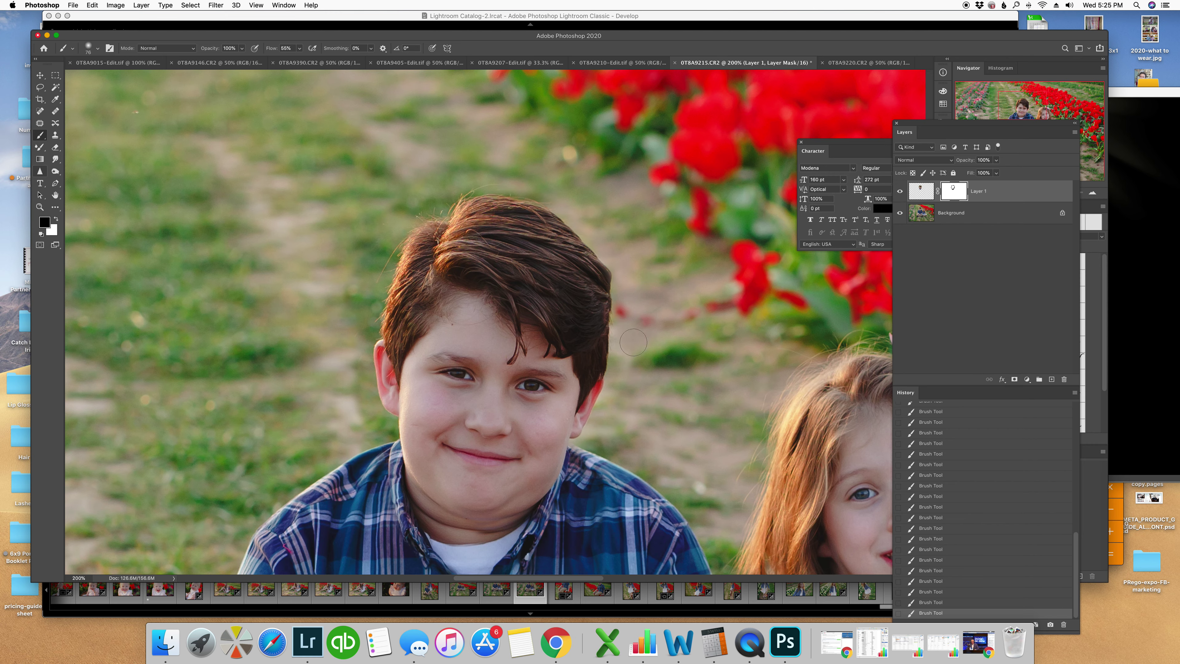
Step: Compare the photo with Layer 1 hidden and shown, both in full view and close up on the boy's shirt
key(z)
right_click(576, 417)
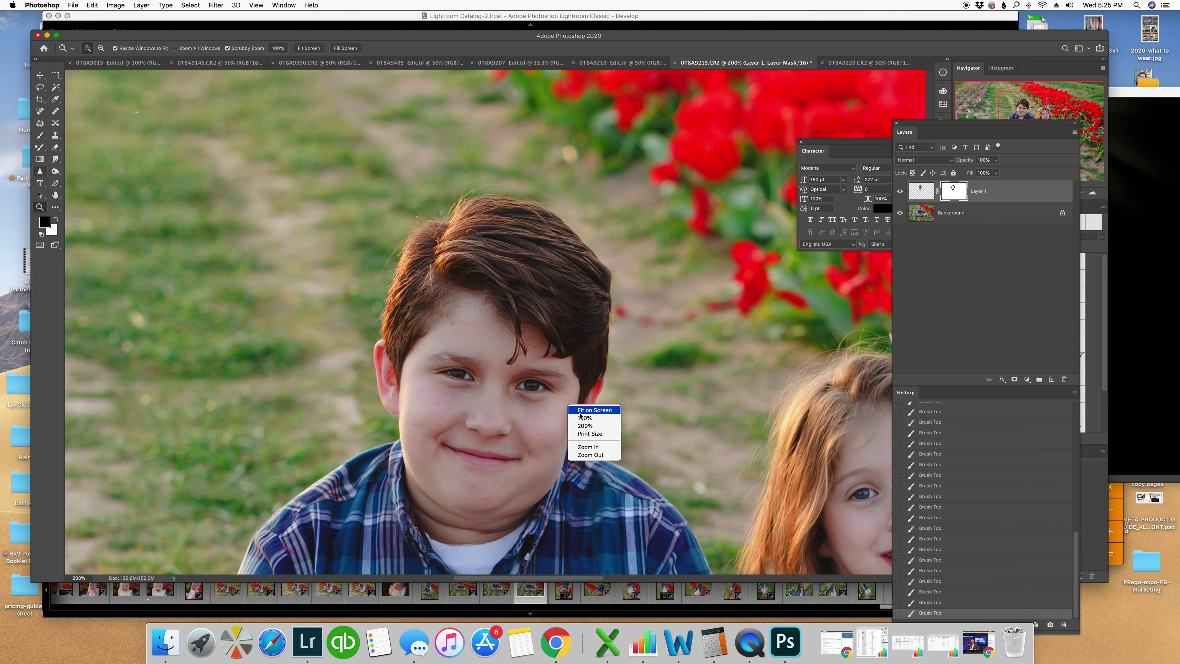
click(578, 455)
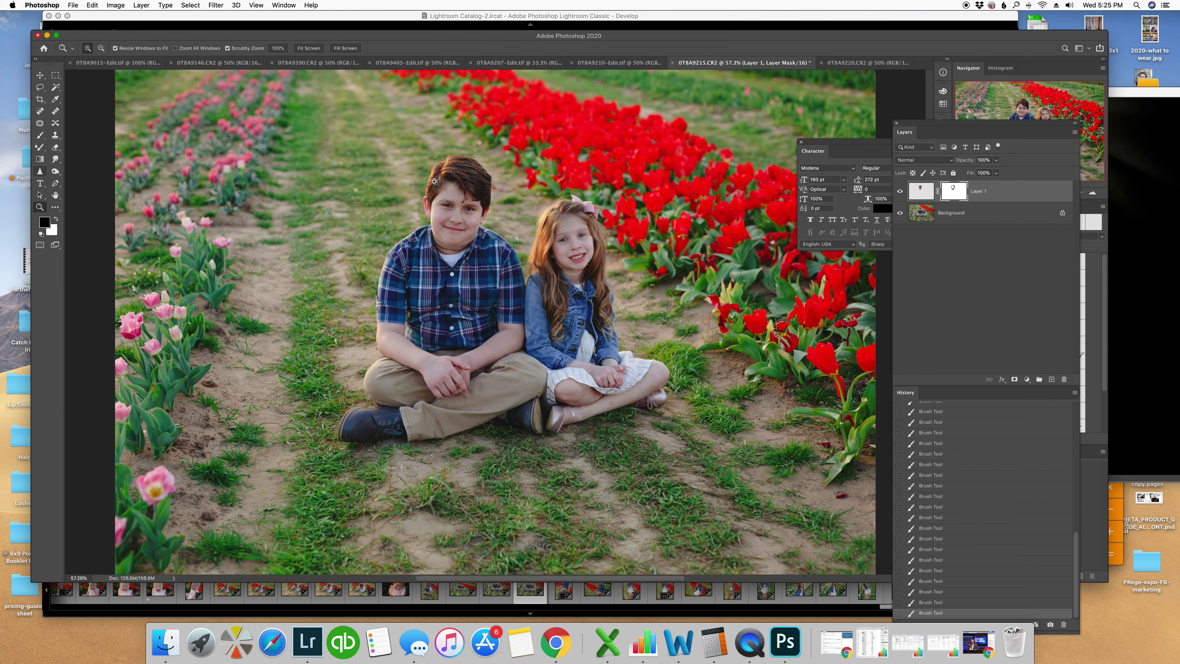
click(937, 189)
click(902, 192)
click(902, 191)
click(493, 246)
click(473, 250)
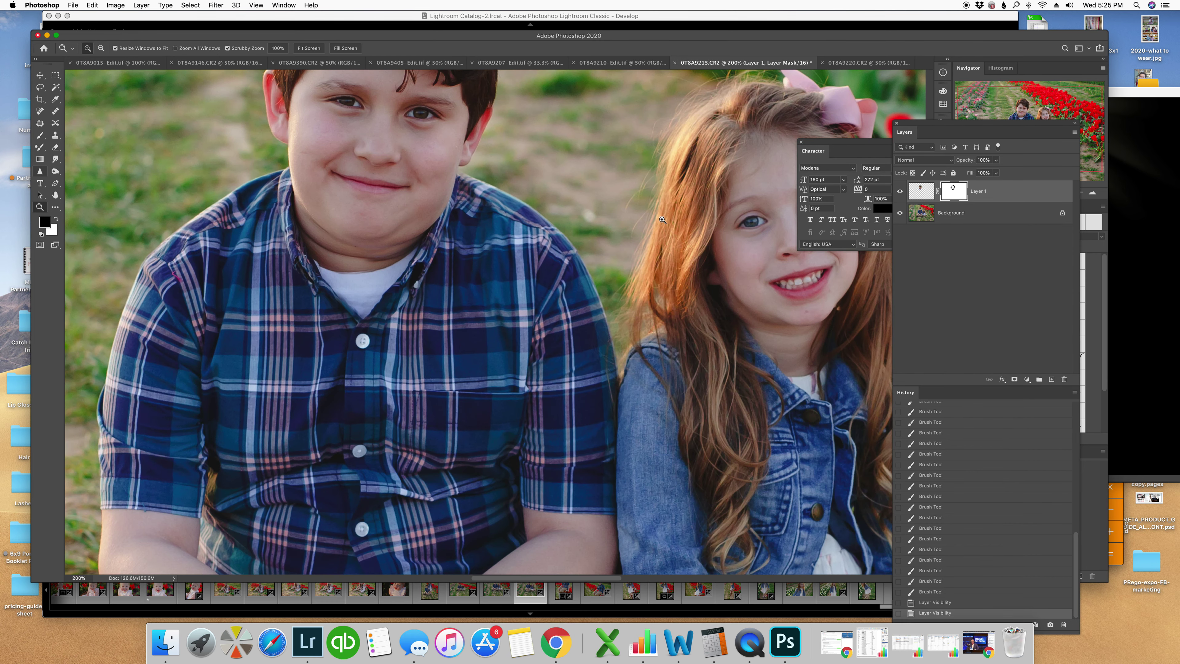
click(901, 191)
click(901, 192)
Step: Mask out leftover pasted areas in black on the boy's shirt beside the collar and at the adjacent shoulder edge
key(b)
click(473, 292)
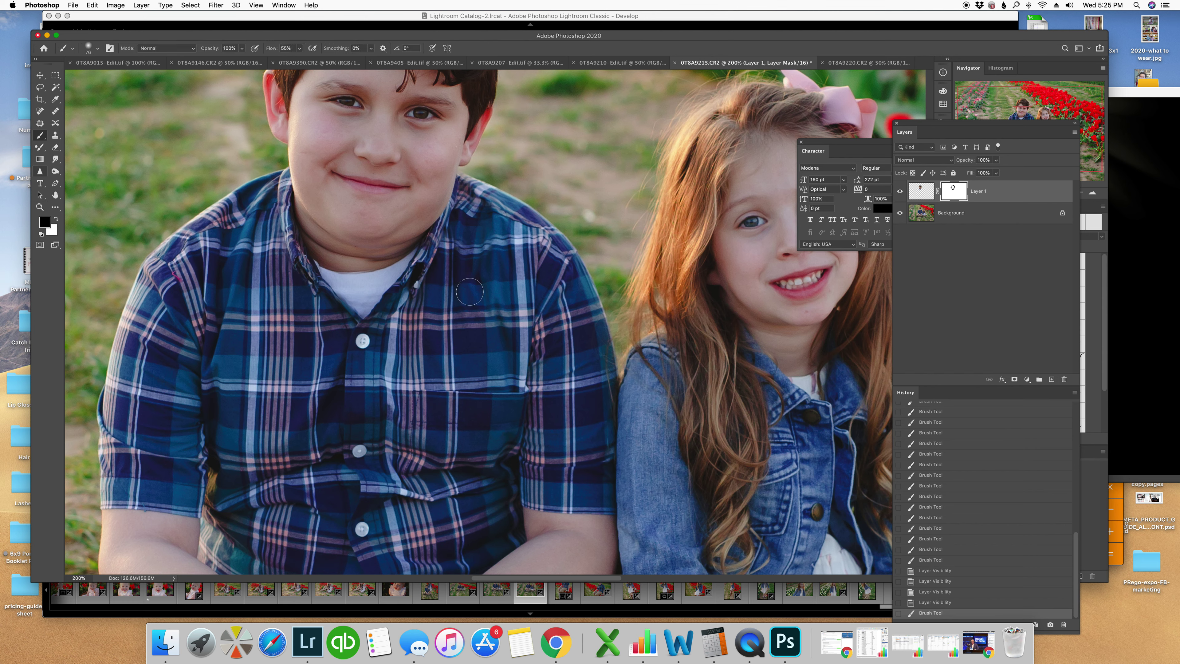
click(474, 292)
click(465, 207)
click(465, 209)
click(464, 211)
click(469, 212)
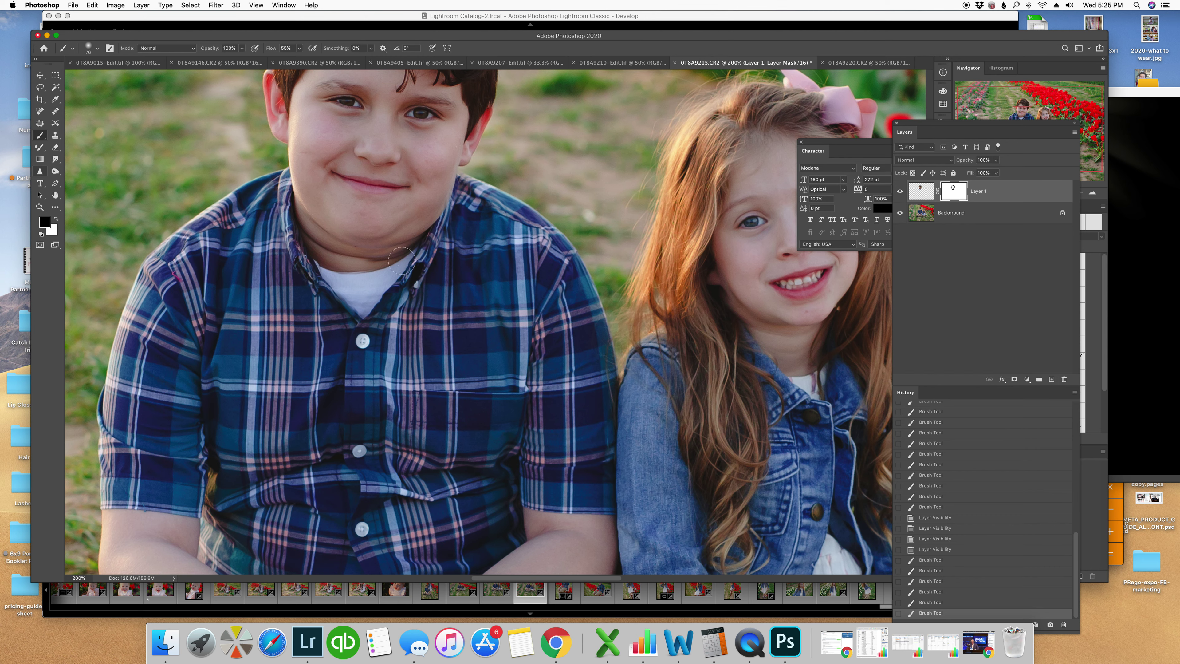
Step: Hide and show Layer 1 repeatedly to examine how the pasted head blends with the collar and shoulders
click(901, 194)
click(901, 194)
click(901, 194)
click(902, 194)
click(901, 195)
click(902, 194)
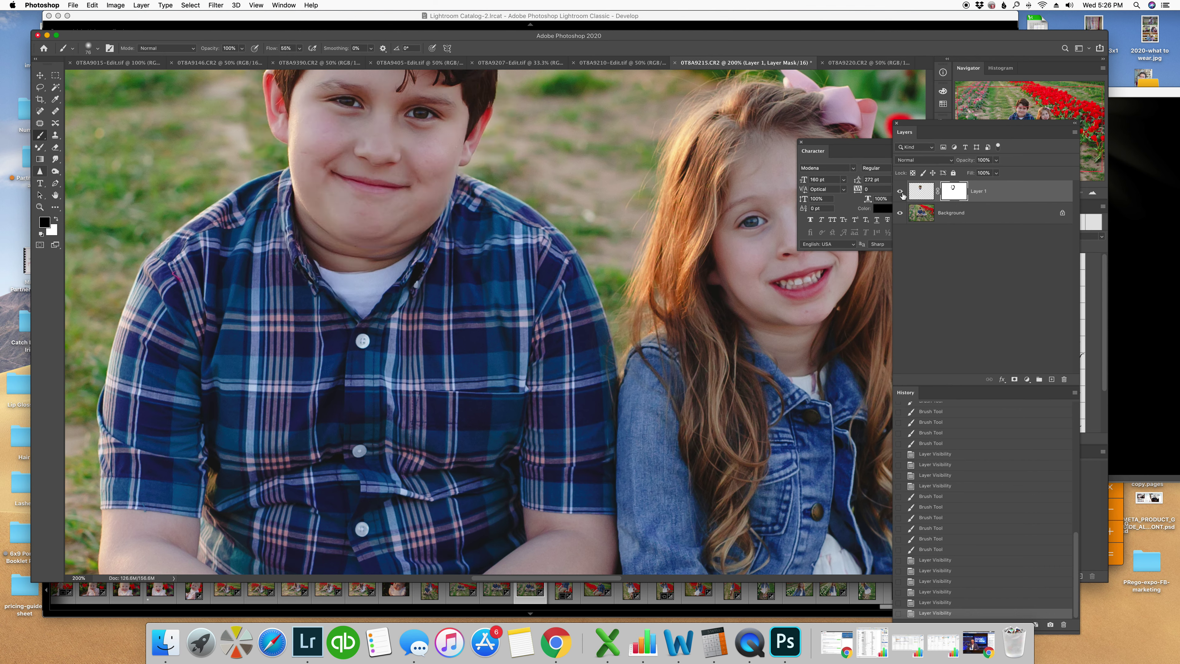
click(901, 195)
click(902, 194)
click(902, 194)
click(902, 194)
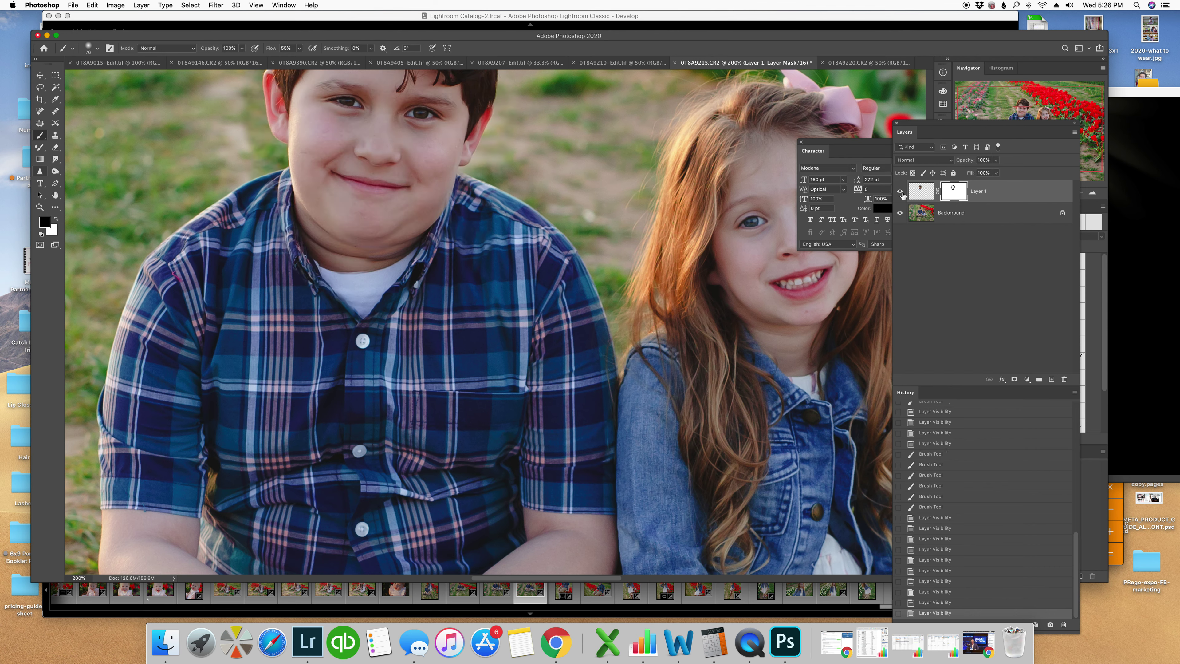
Step: Check the whole photo with Layer 1 hidden and shown, and flatten the image into a single layer
key(z)
right_click(451, 201)
click(461, 206)
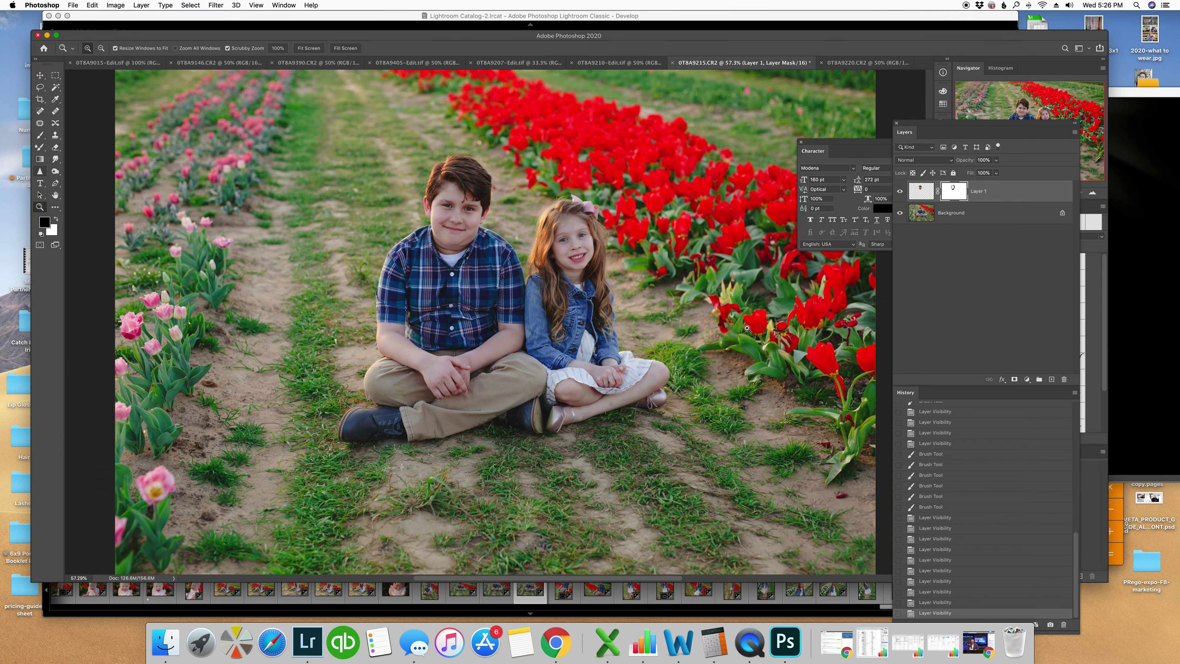
click(902, 194)
click(901, 194)
click(141, 4)
click(511, 221)
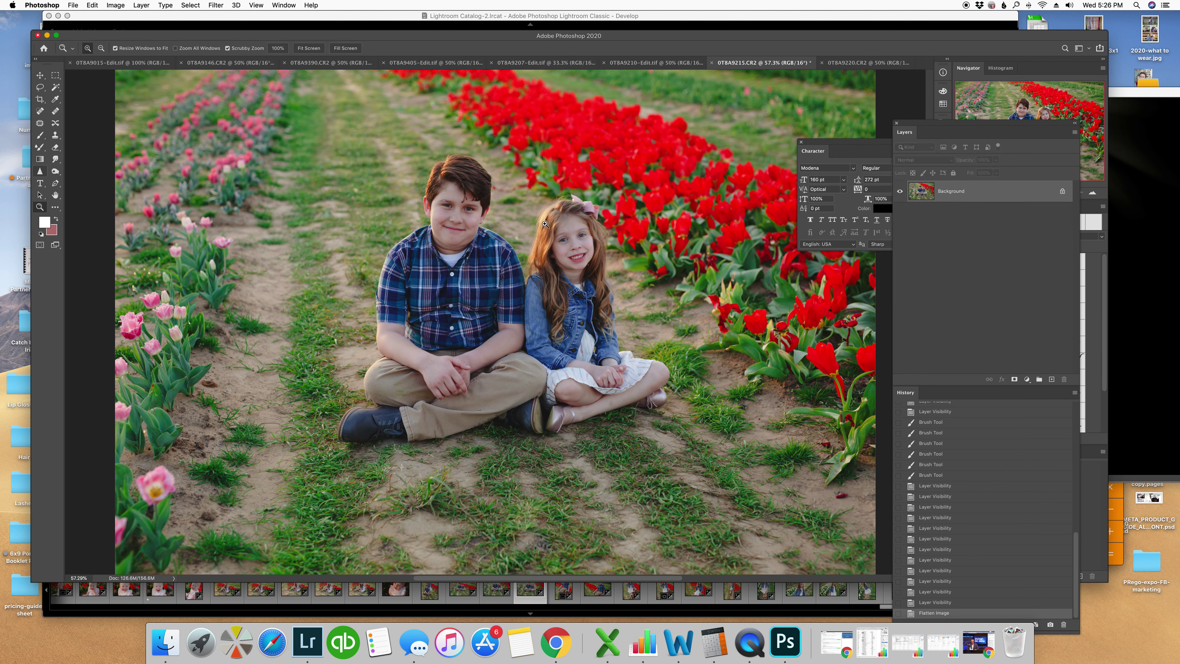
Step: Reposition the document window and move the floating Character, Layers and History panels clear of the girl's face
click(461, 213)
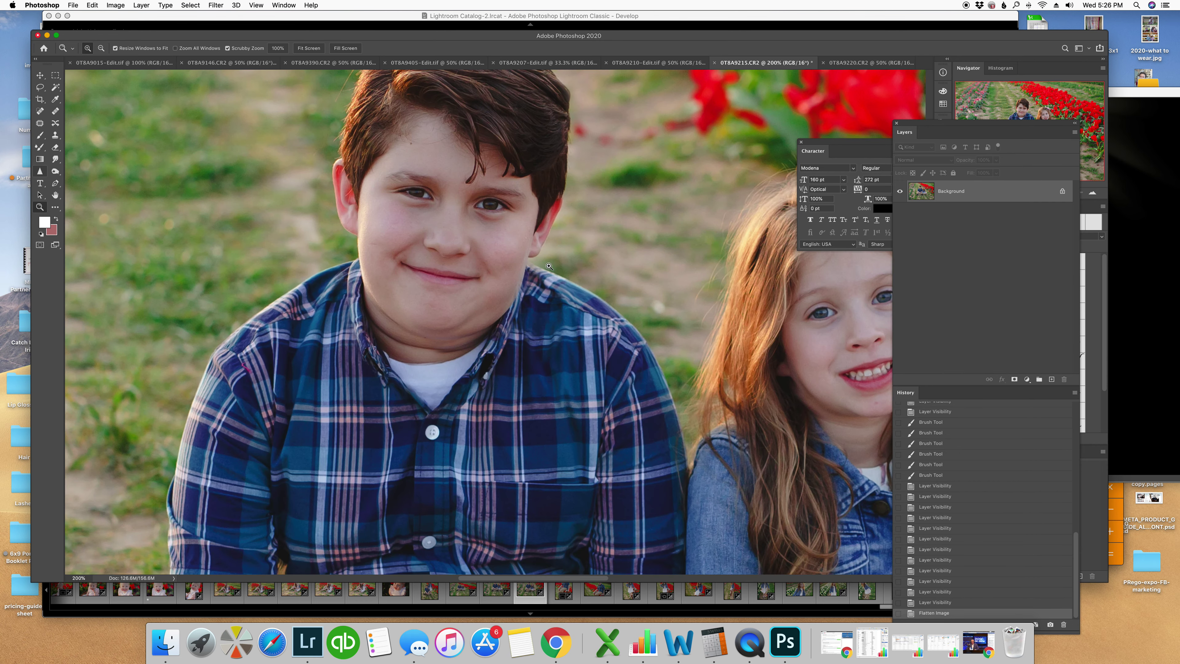
drag(625, 37, 525, 20)
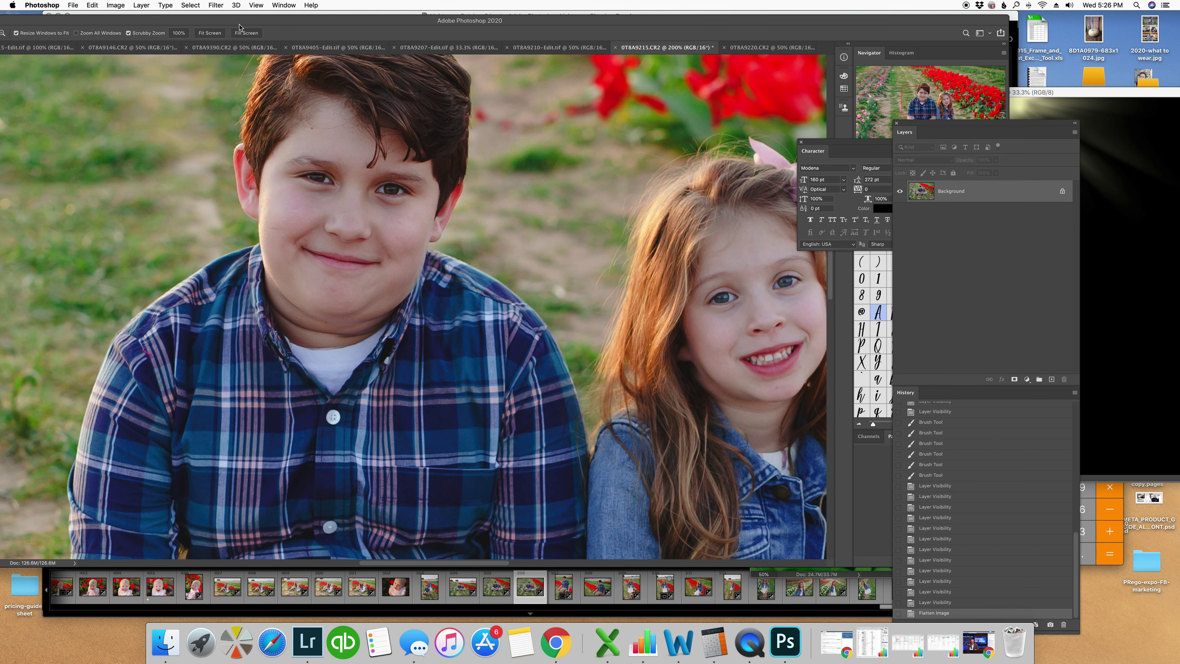
drag(240, 27, 339, 26)
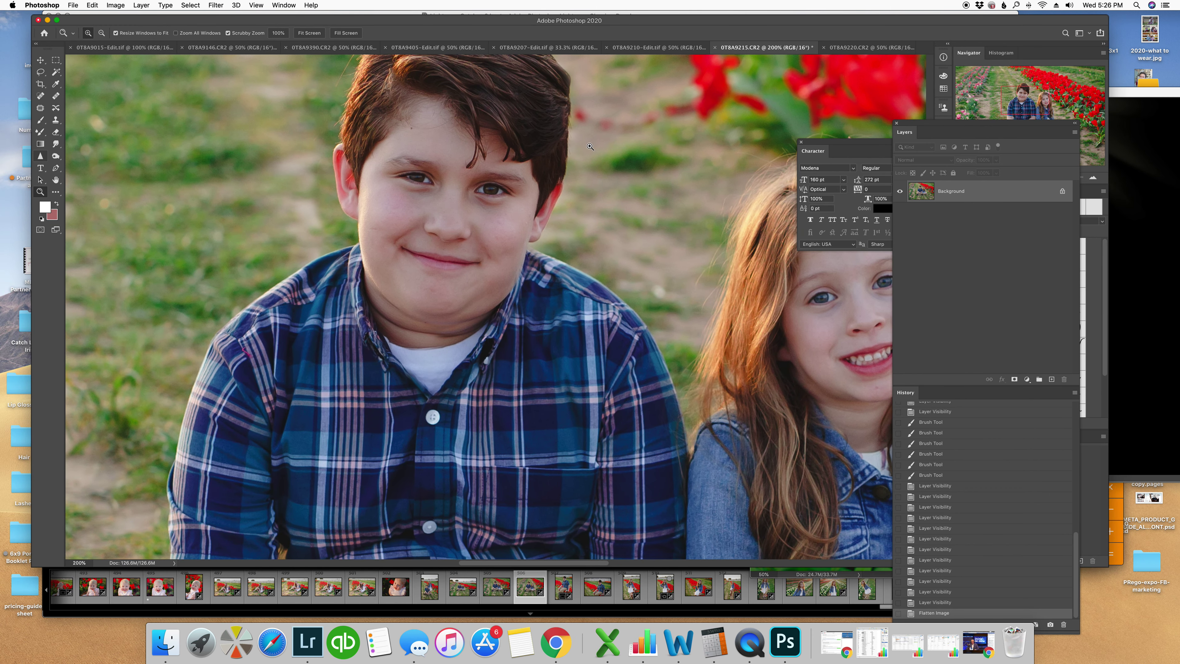
drag(825, 148, 1010, 323)
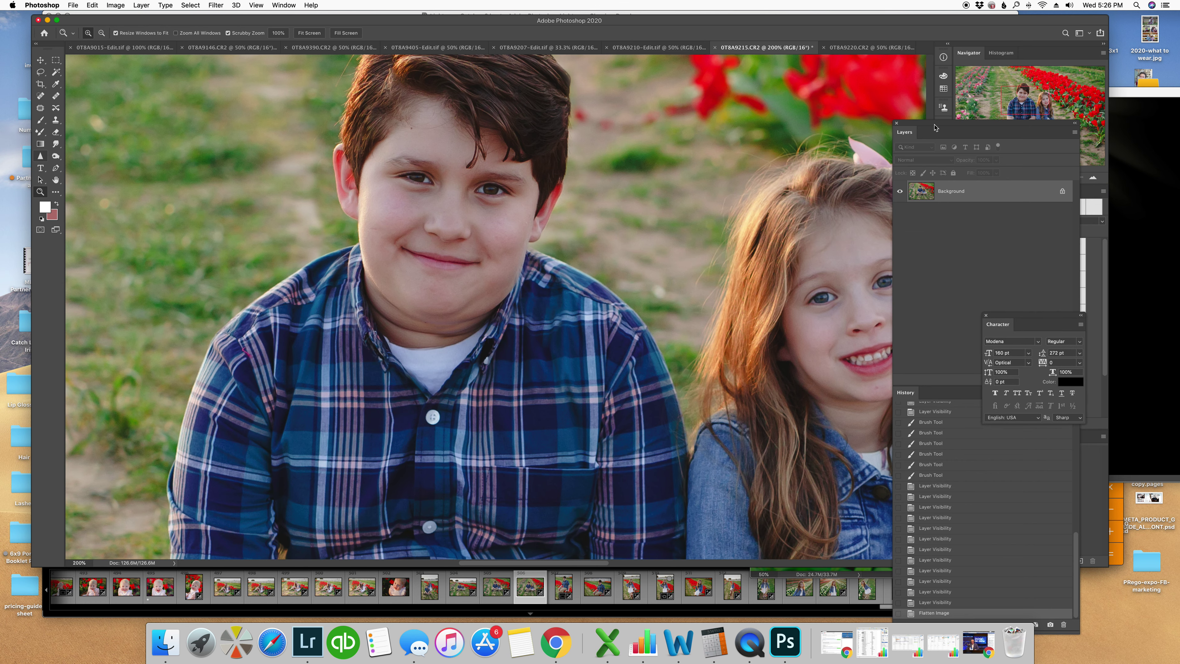
drag(936, 128, 1047, 106)
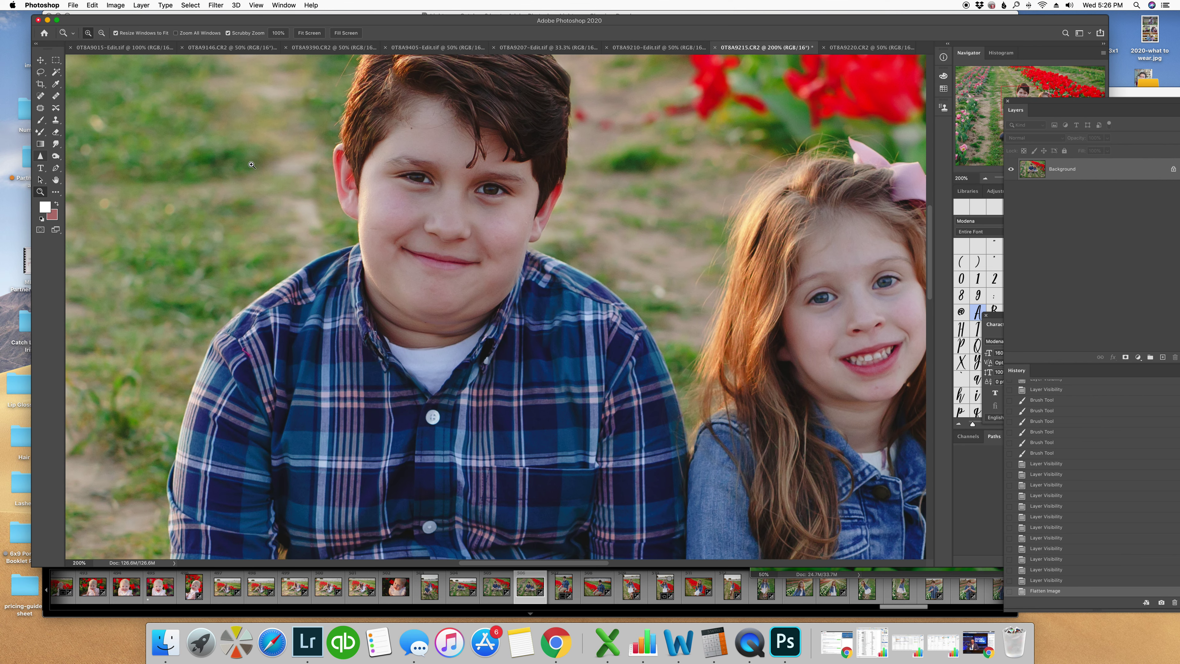
Step: Lighten the under-eye areas of the boy and the girl using a small soft Clone Stamp in Lighten mode
key(s)
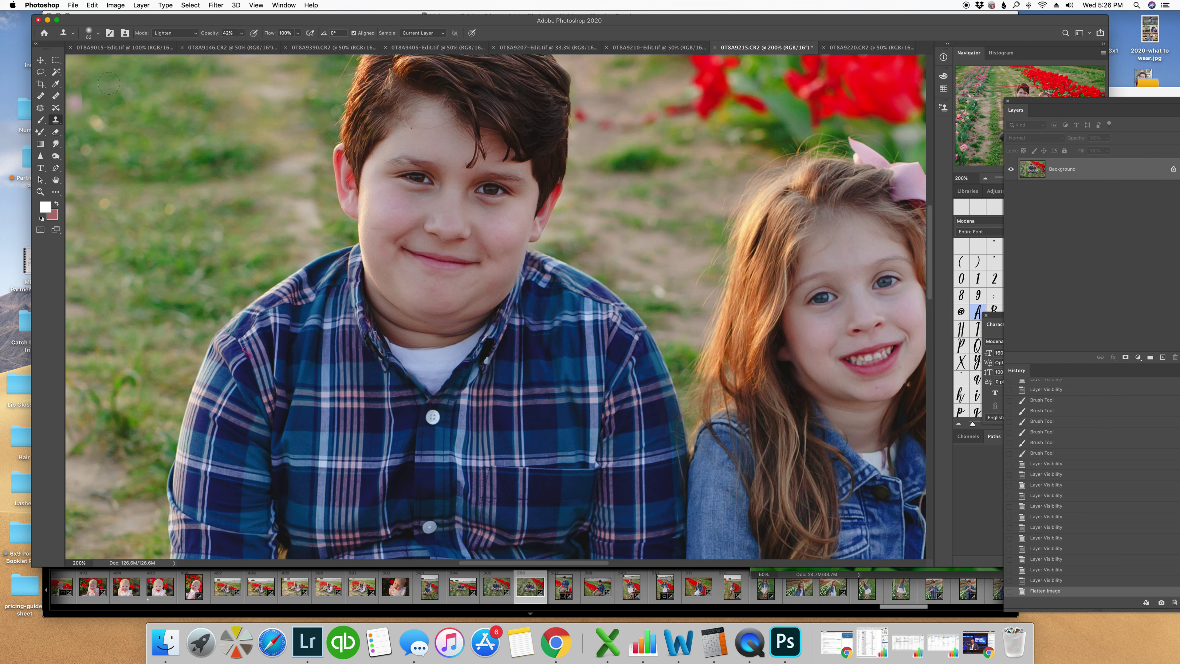
click(178, 34)
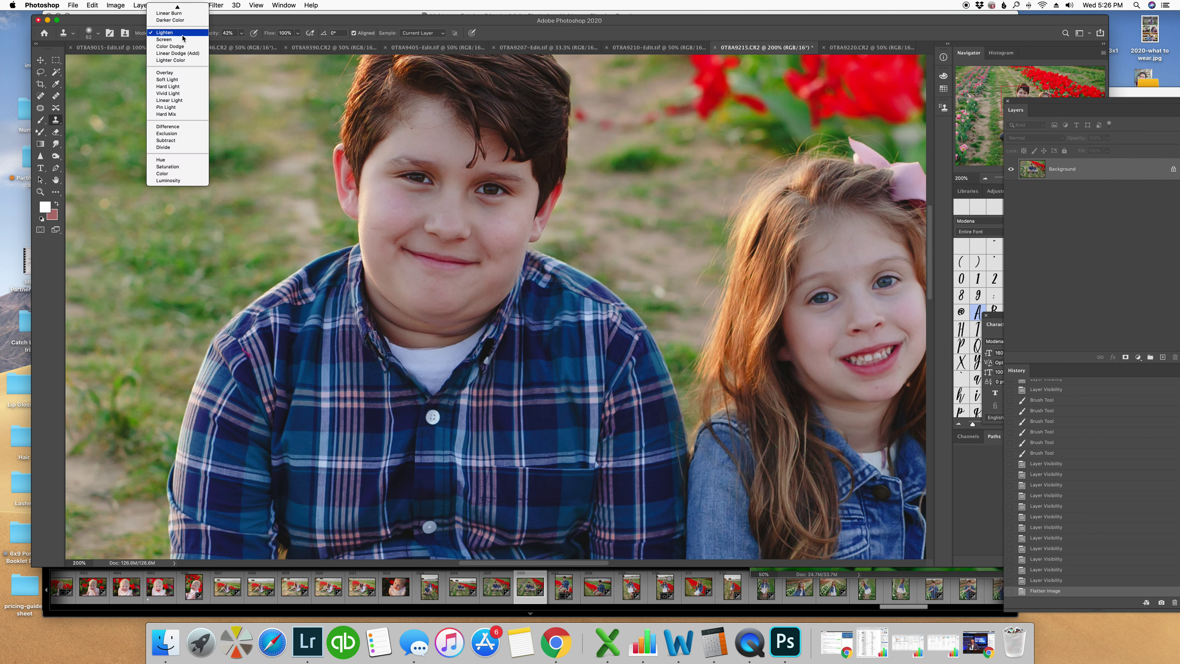
click(245, 36)
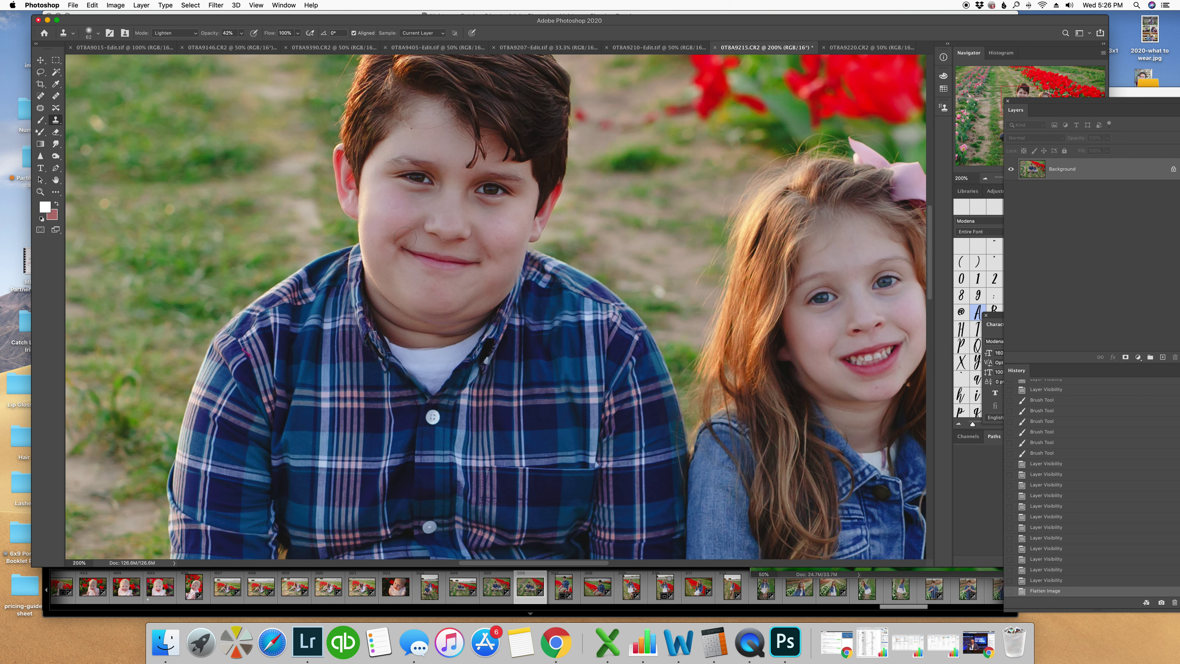
right_click(398, 200)
drag(470, 229, 463, 227)
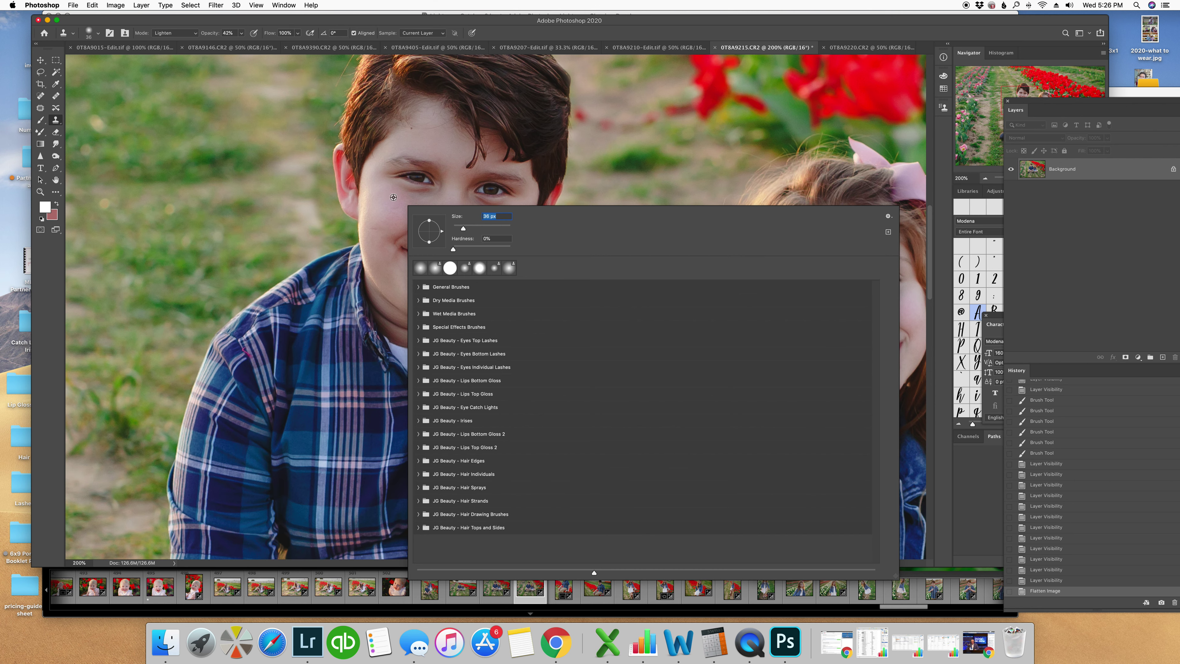
alt+click(394, 197)
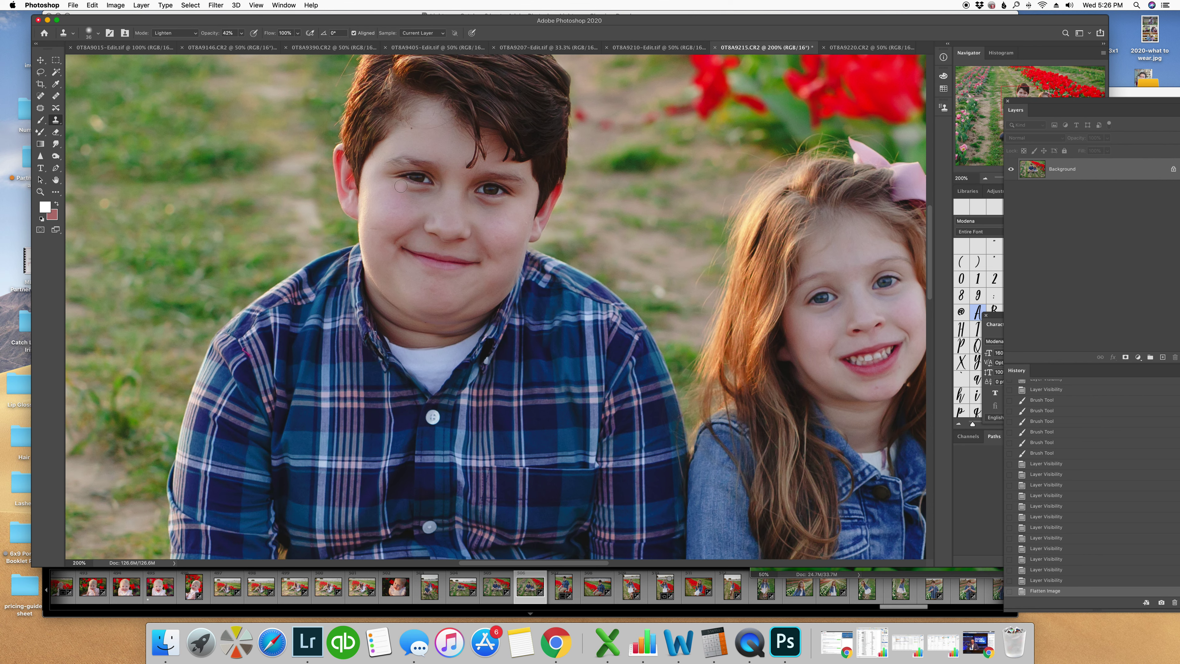
click(473, 209)
drag(506, 206, 471, 205)
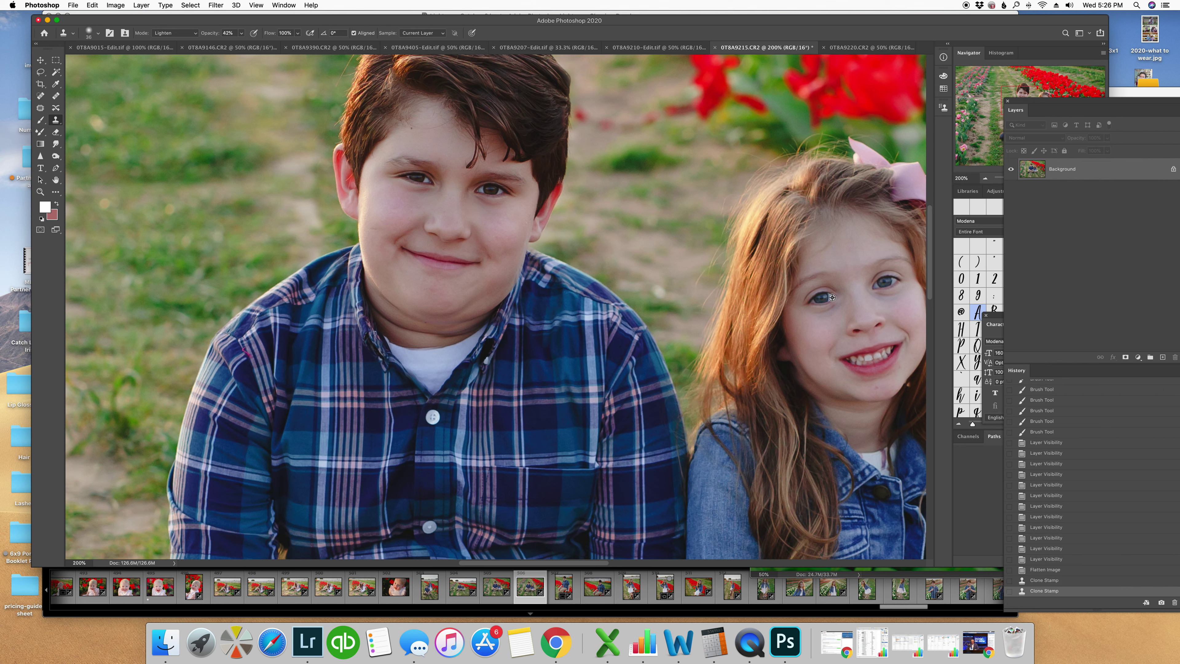
drag(832, 315, 844, 306)
drag(866, 298, 906, 310)
Step: Remove small blemishes on the girl's chin and beside her mouth with the Spot Healing Brush
click(41, 96)
drag(878, 385, 879, 387)
click(900, 367)
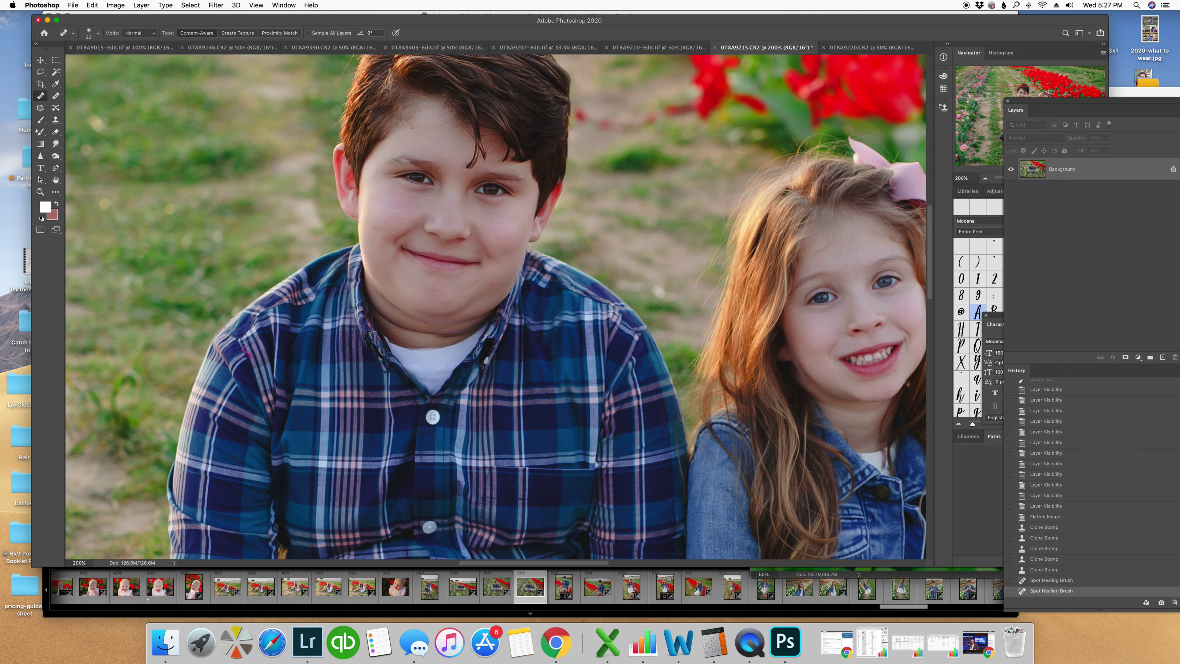
key(z)
right_click(717, 339)
click(739, 346)
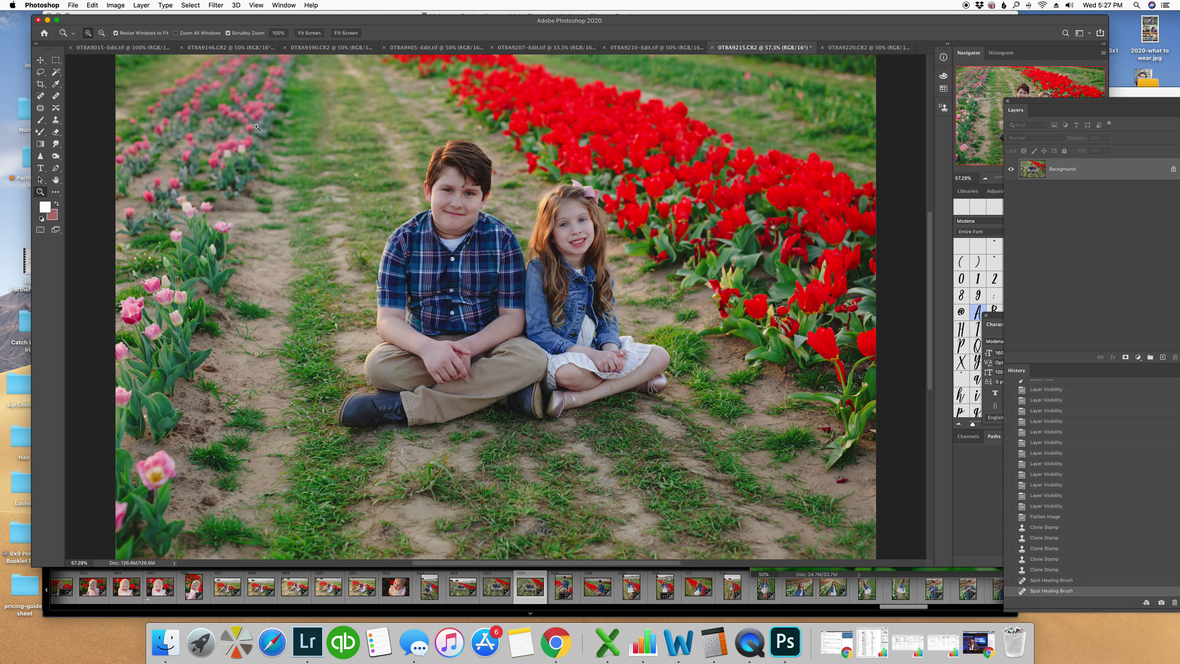
click(141, 5)
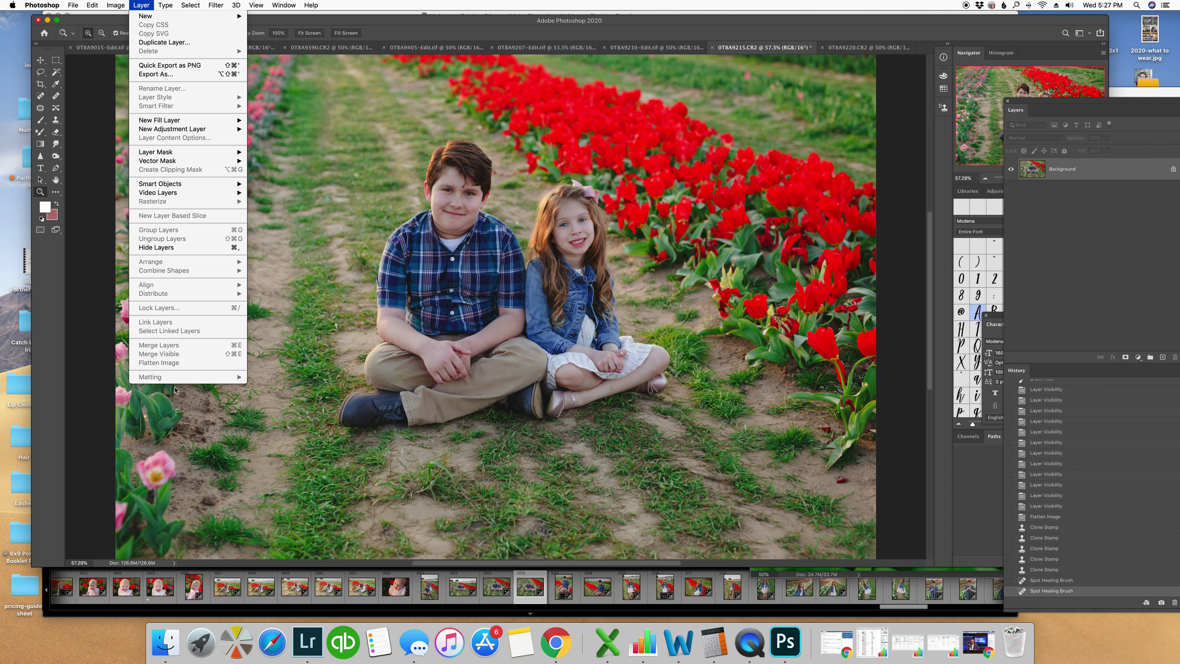
mouse_move(310, 6)
click(245, 22)
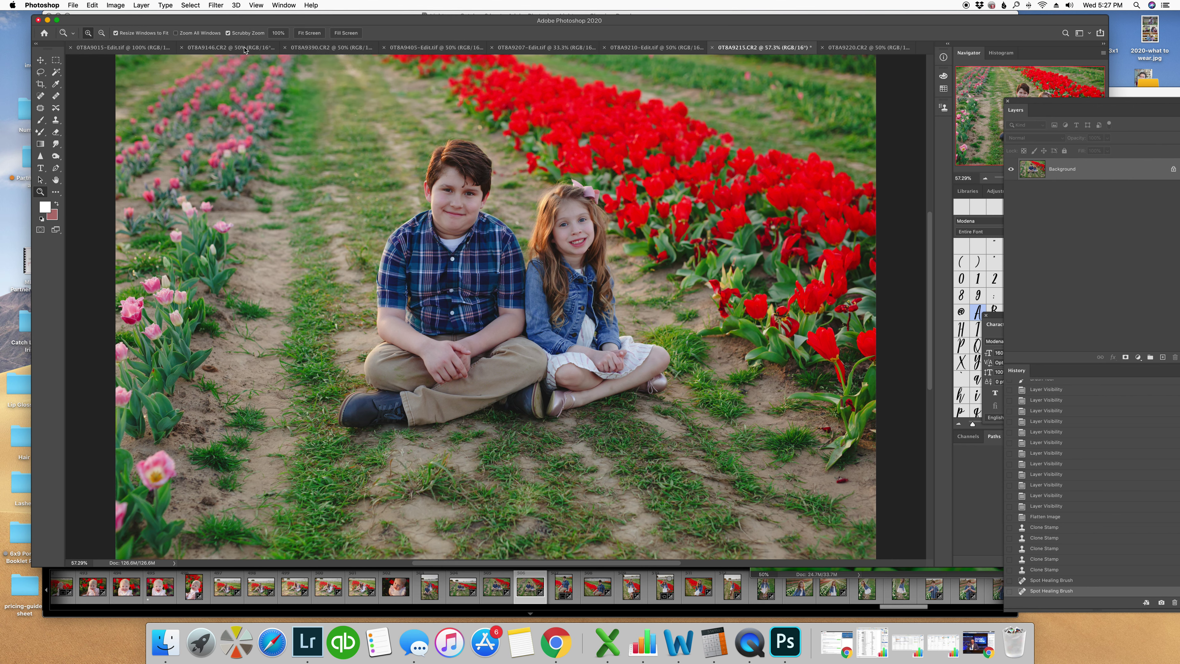